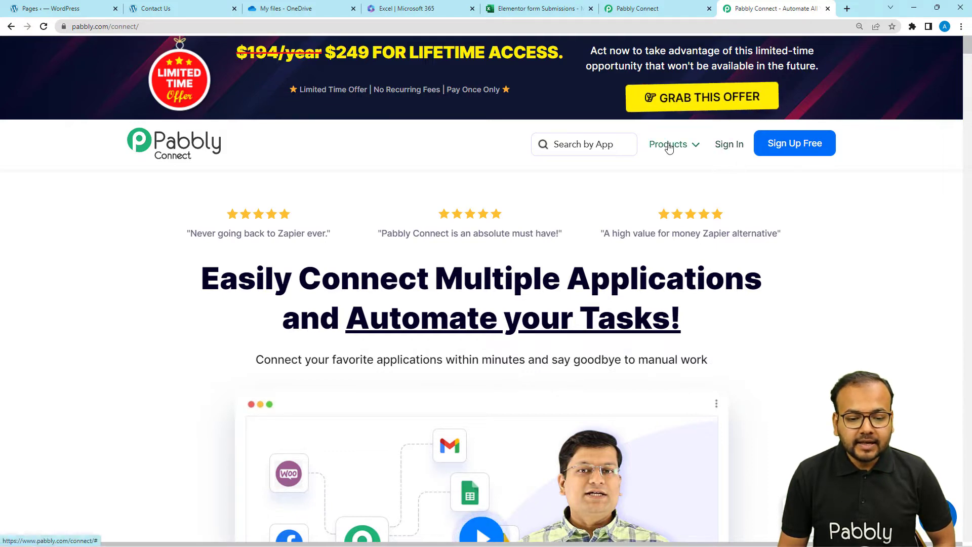
Switch to the Pabbly Connect dashboard and create a workflow named "Elementor Forms to MS Excel"
mouse_move(668, 146)
click(639, 9)
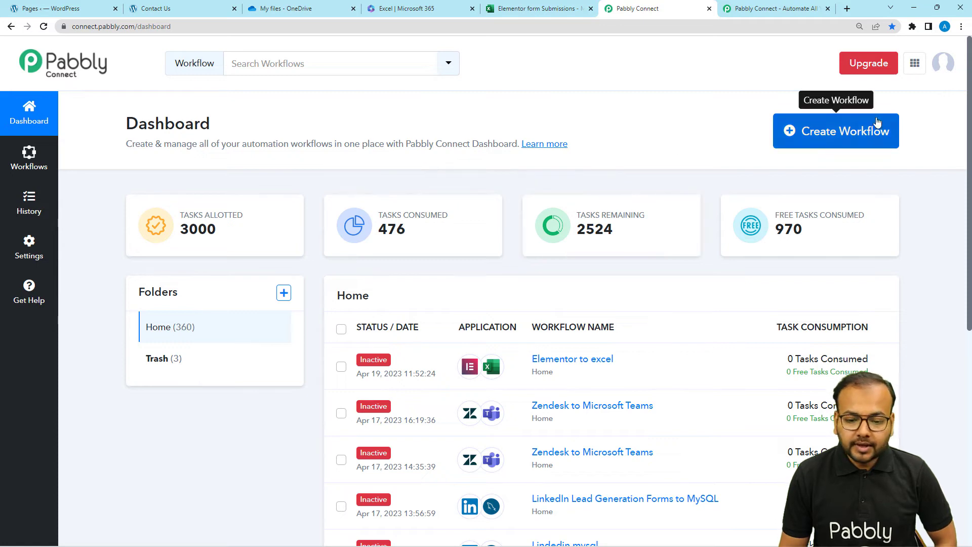
click(820, 145)
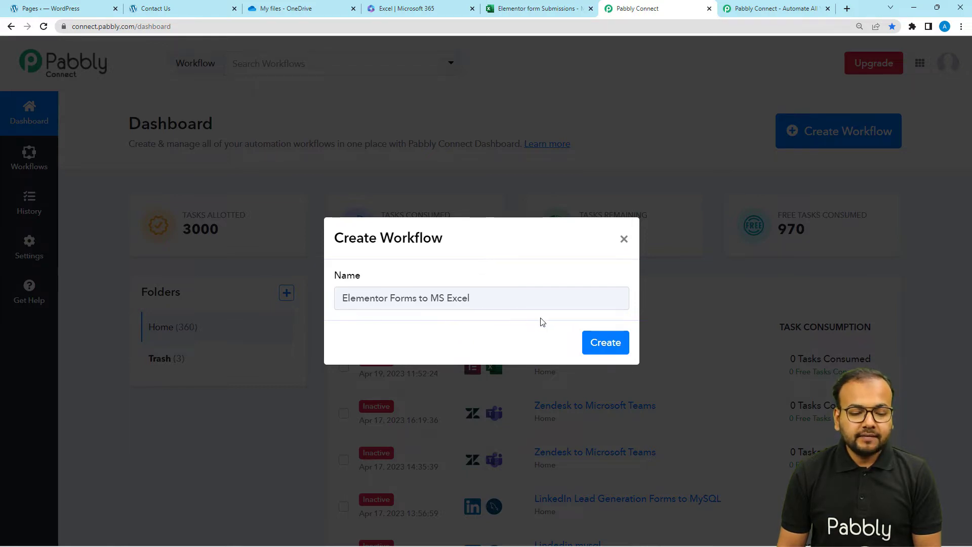
click(610, 342)
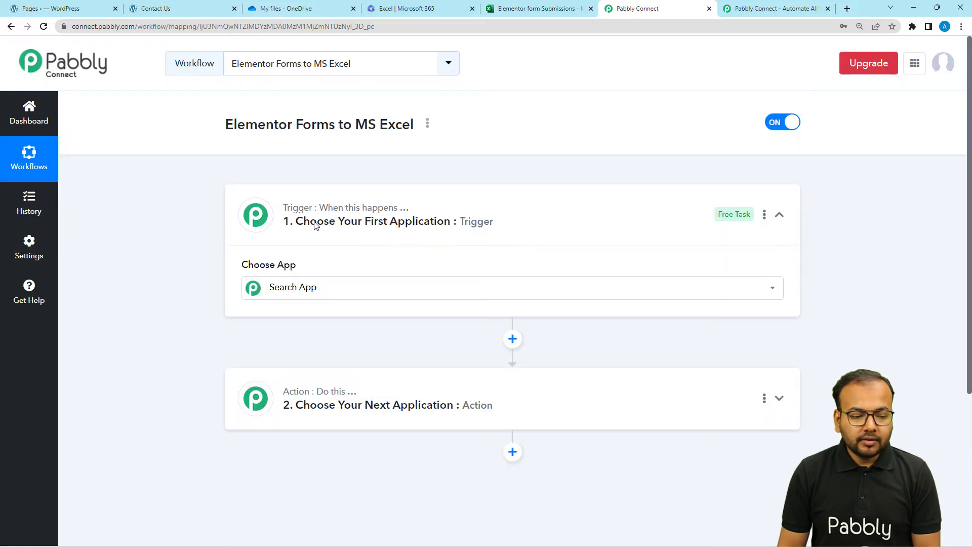
Expand the workflow's trigger and action sections and examine the applications offered in each
click(313, 224)
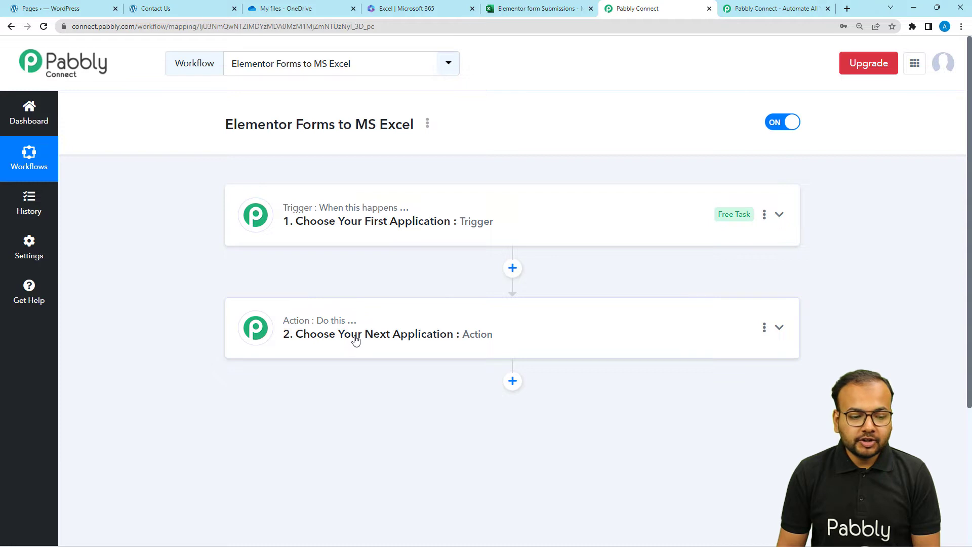
click(286, 226)
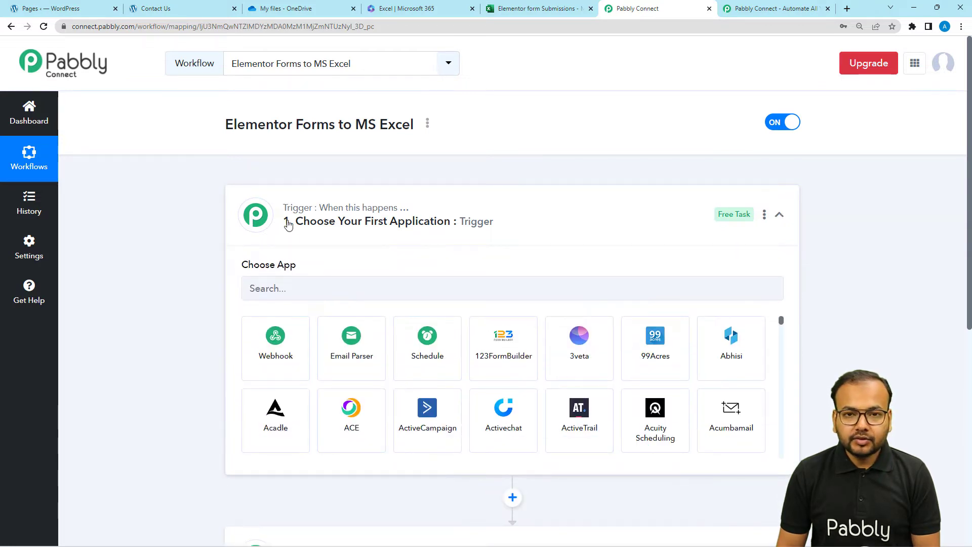
scroll(170, 243, down, 6)
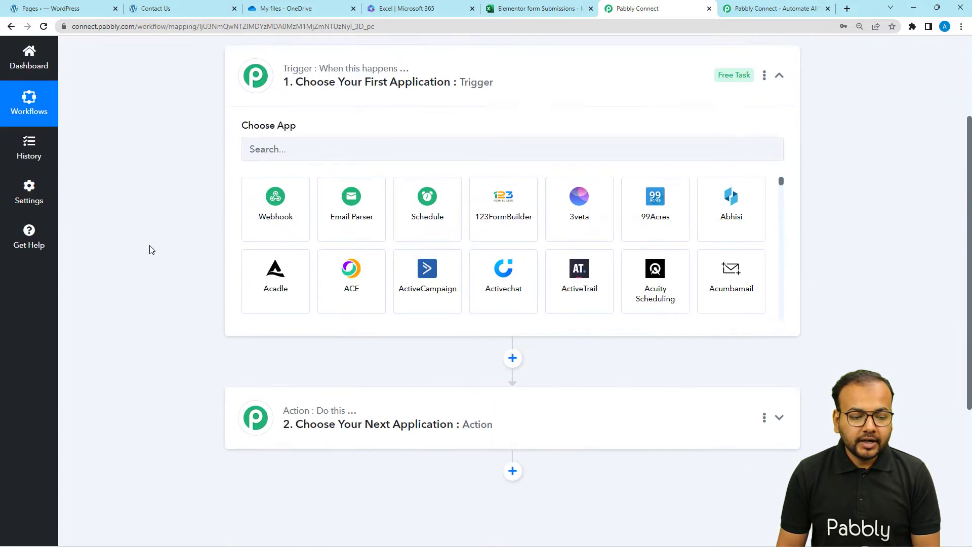
click(289, 259)
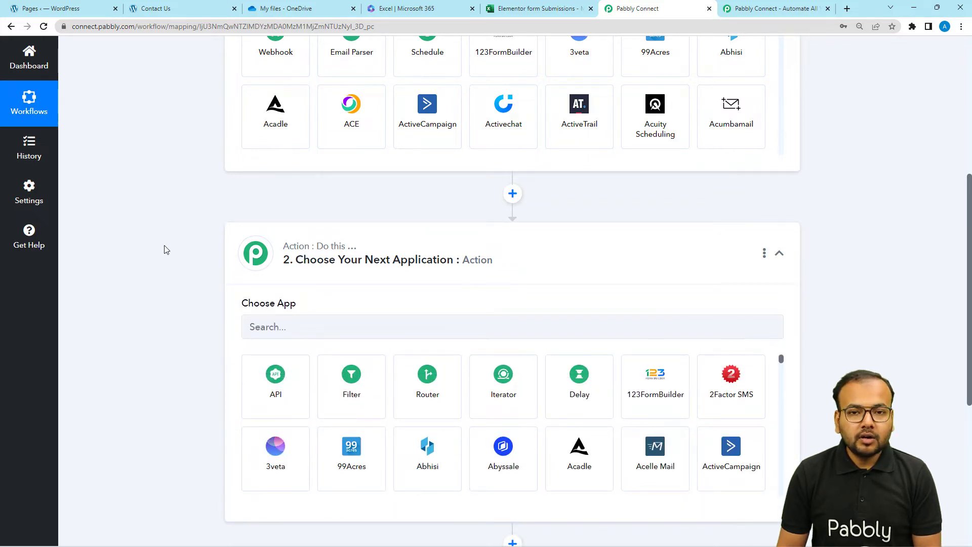
scroll(164, 250, up, 6)
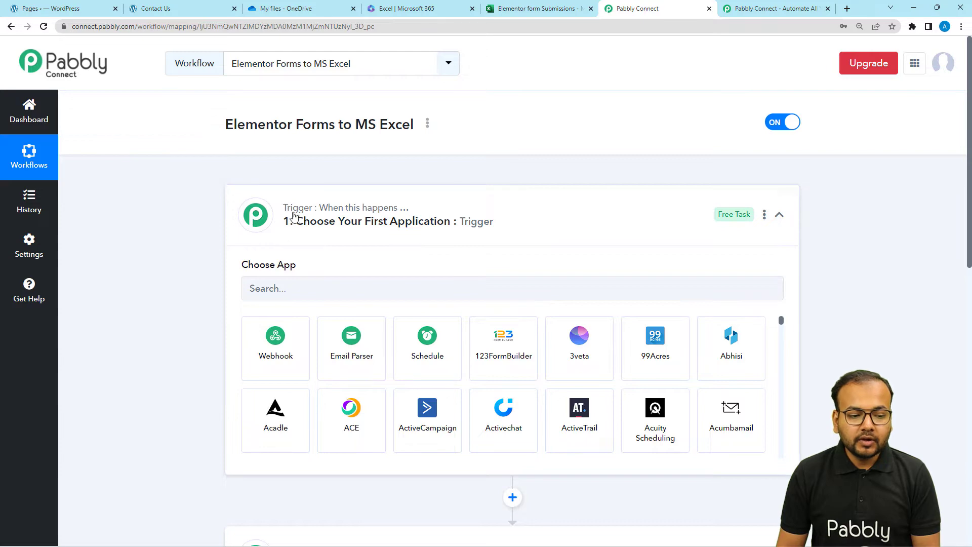
scroll(177, 229, down, 7)
scroll(178, 233, up, 1)
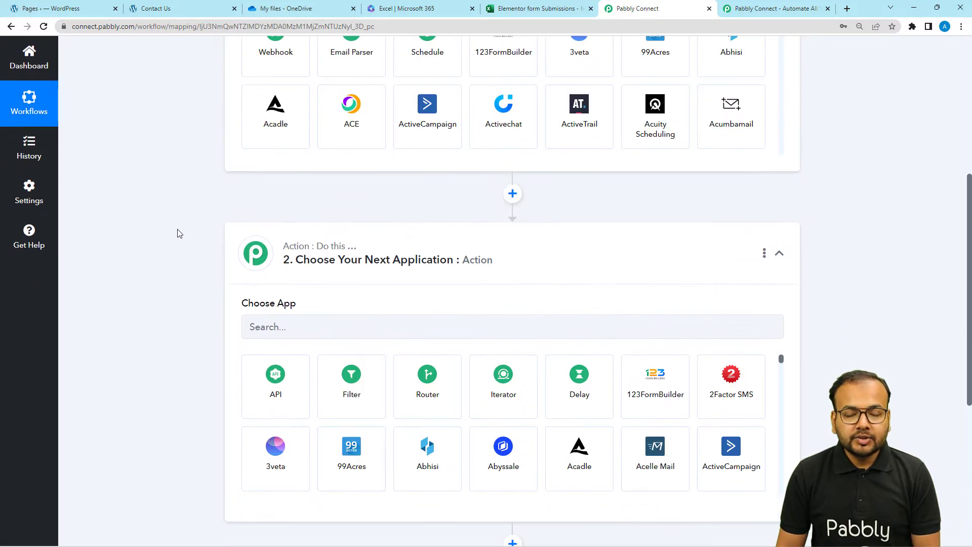
scroll(177, 234, down, 2)
scroll(188, 240, up, 8)
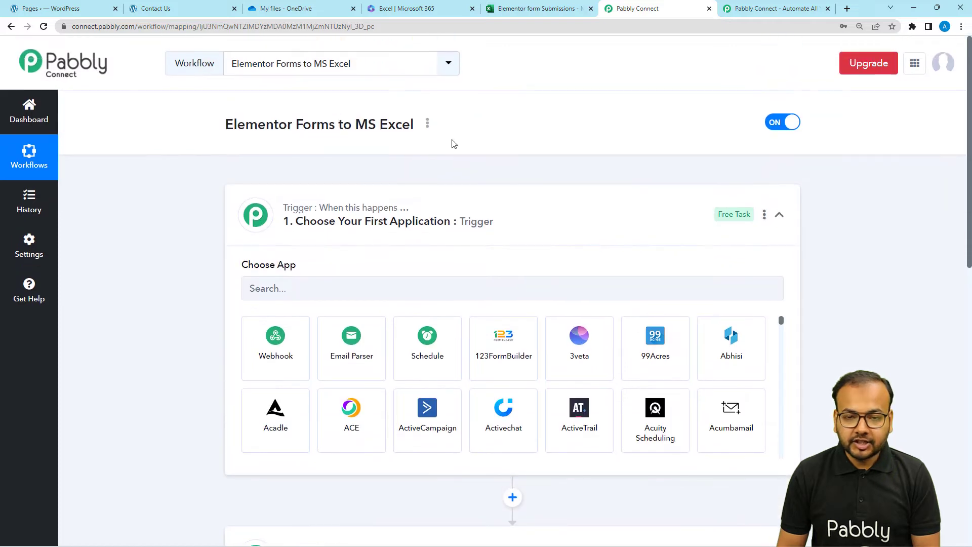
Choose Elementor as the trigger application and set its trigger event to New Form Submission
scroll(451, 143, down, 3)
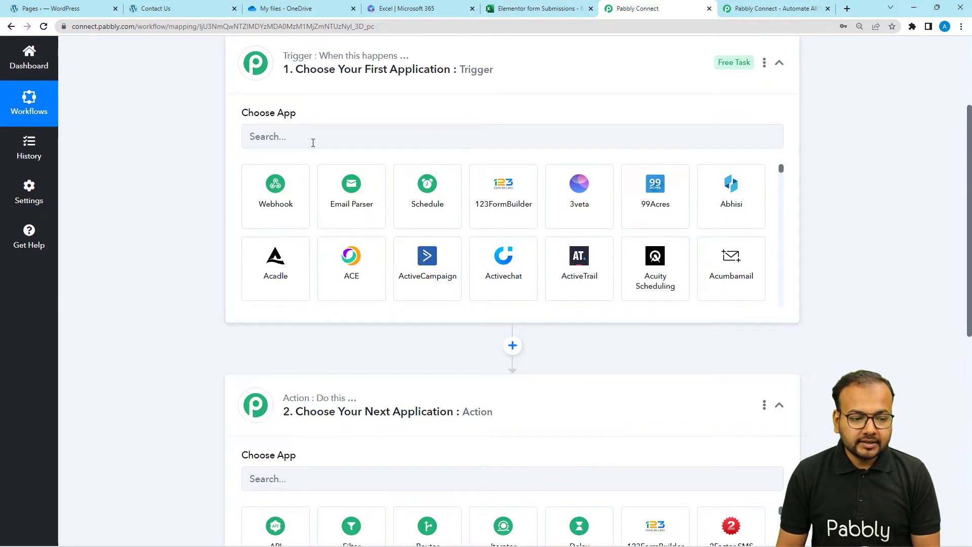
click(315, 143)
text(ele)
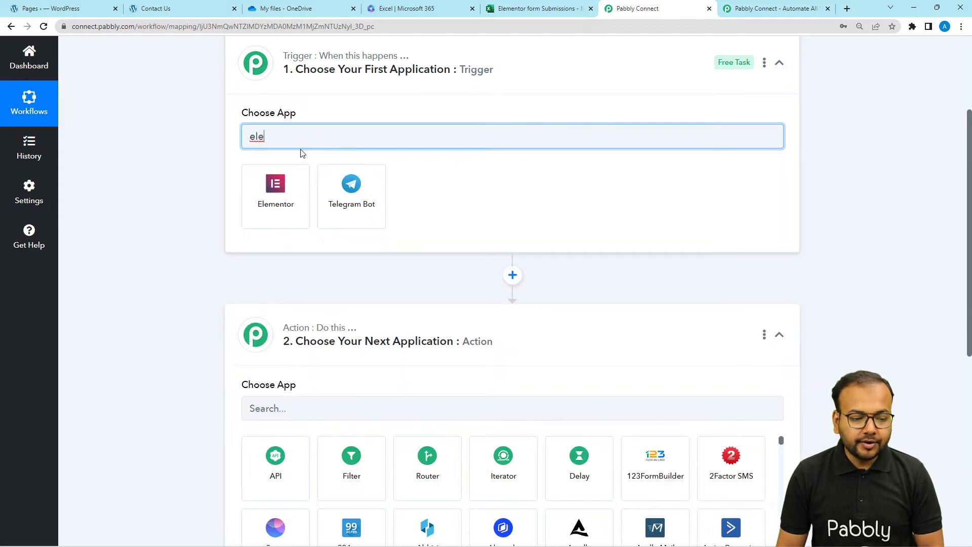
click(277, 202)
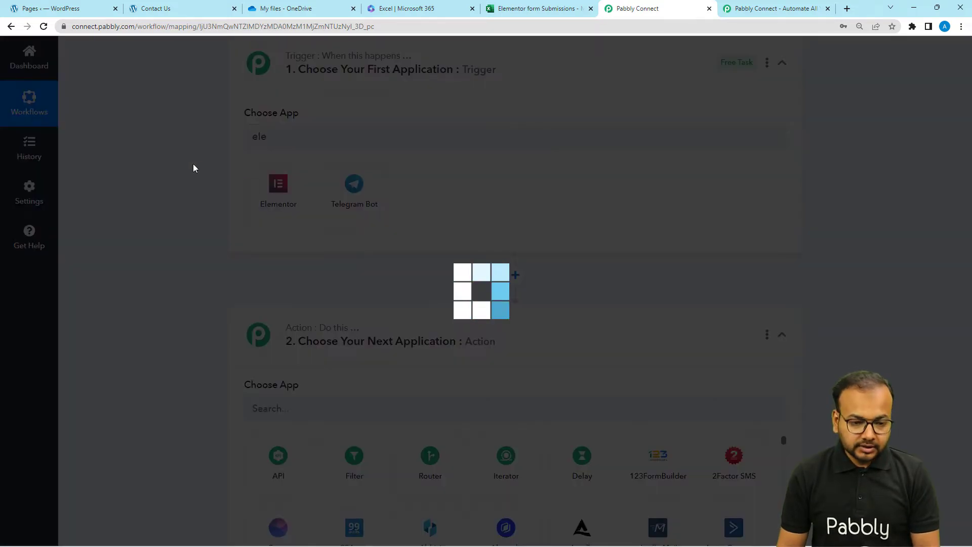
scroll(195, 170, down, 1)
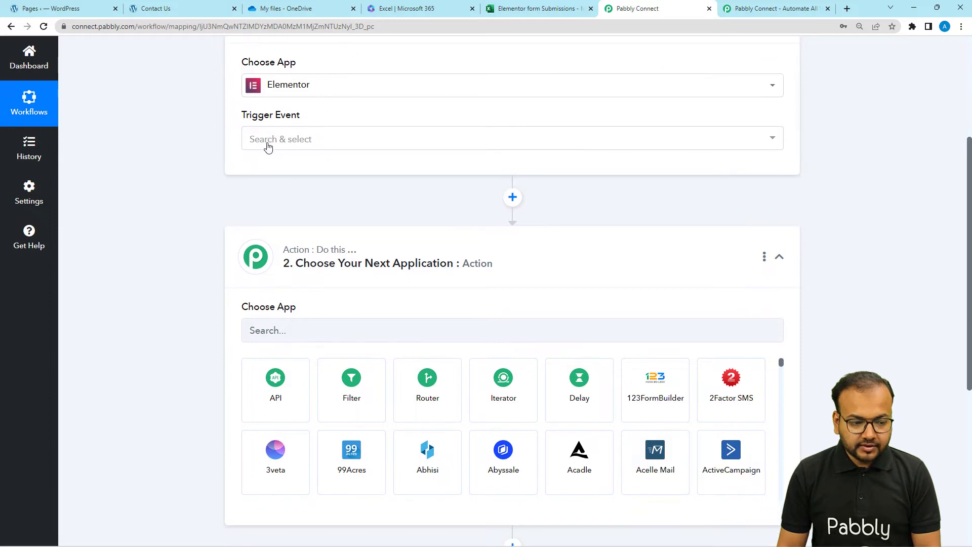
click(267, 143)
click(261, 207)
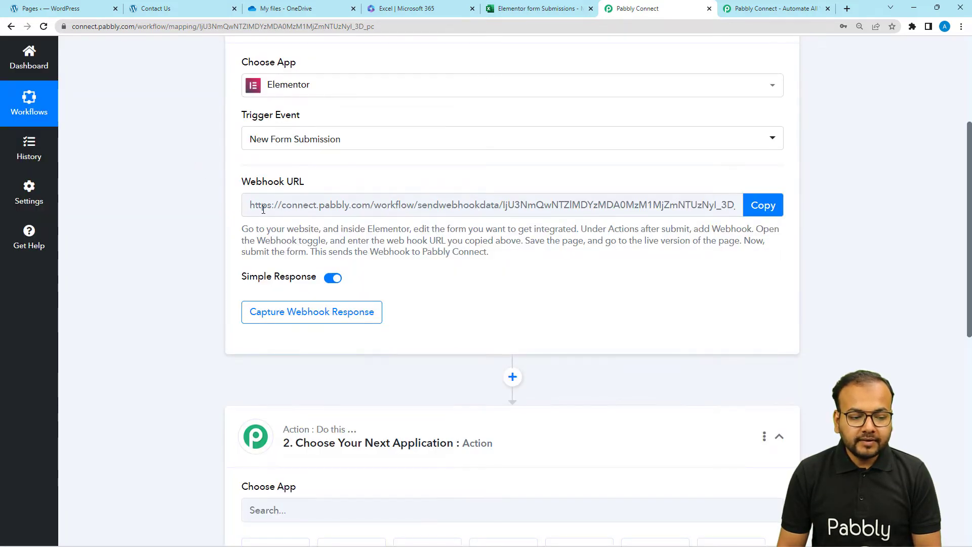
drag(251, 208, 736, 207)
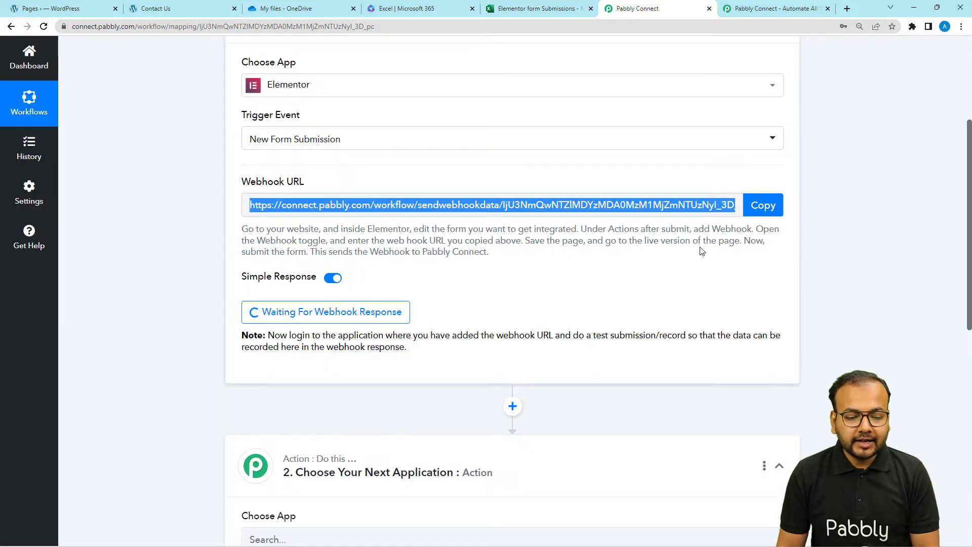
click(702, 251)
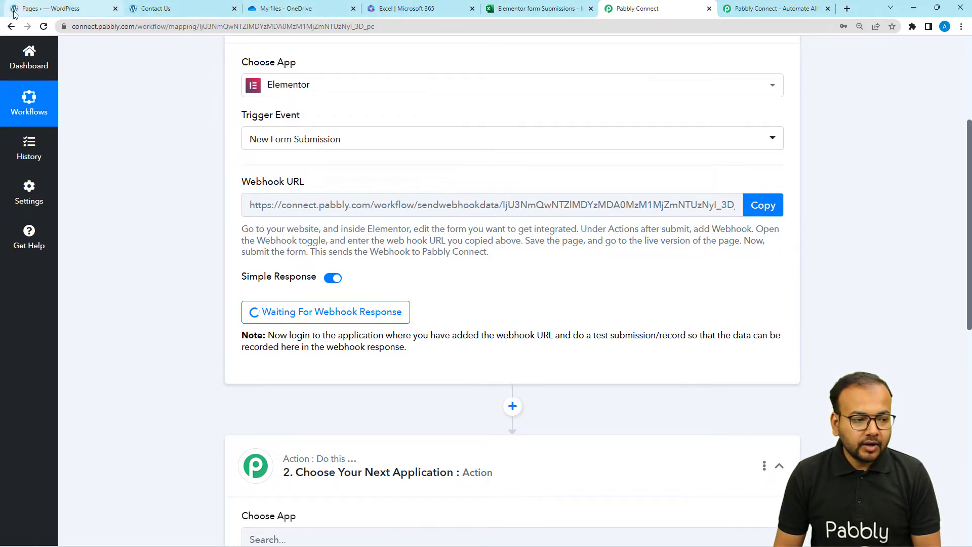
Switch to the WordPress Contact Us page, open it in the Elementor editor and select its form for editing
click(150, 7)
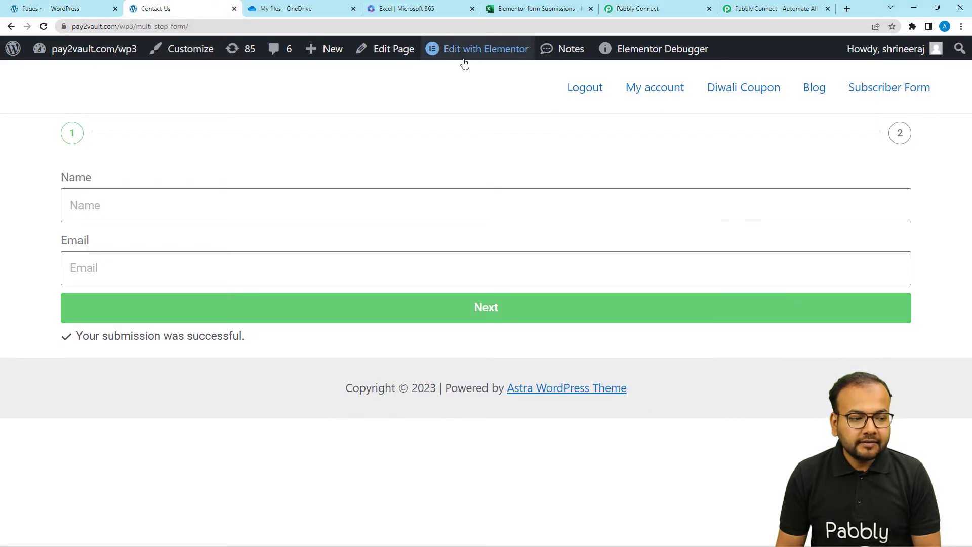
mouse_move(472, 57)
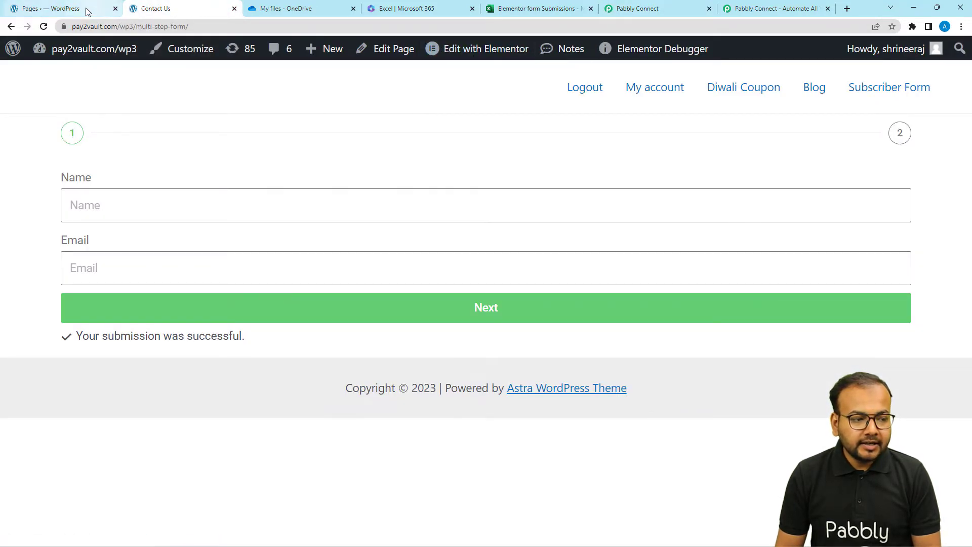
click(442, 61)
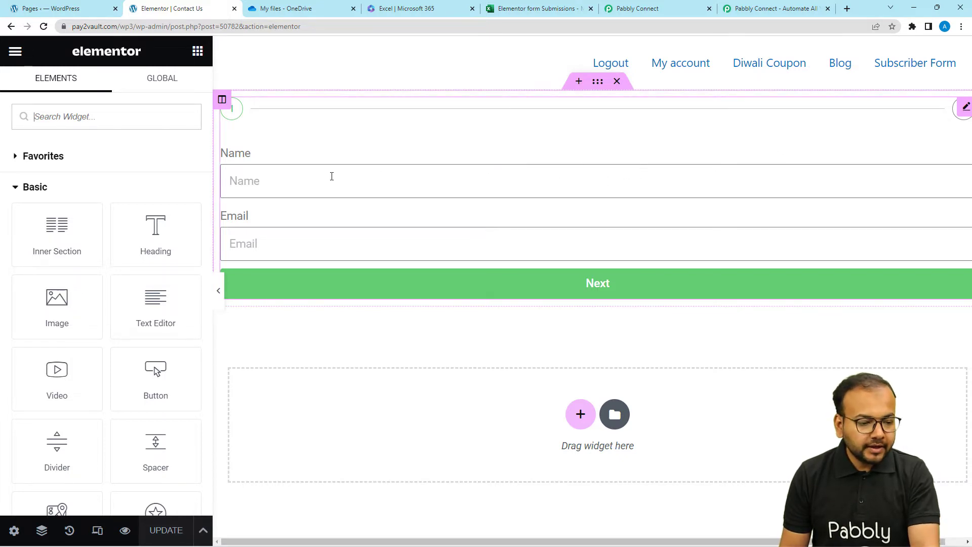
click(357, 186)
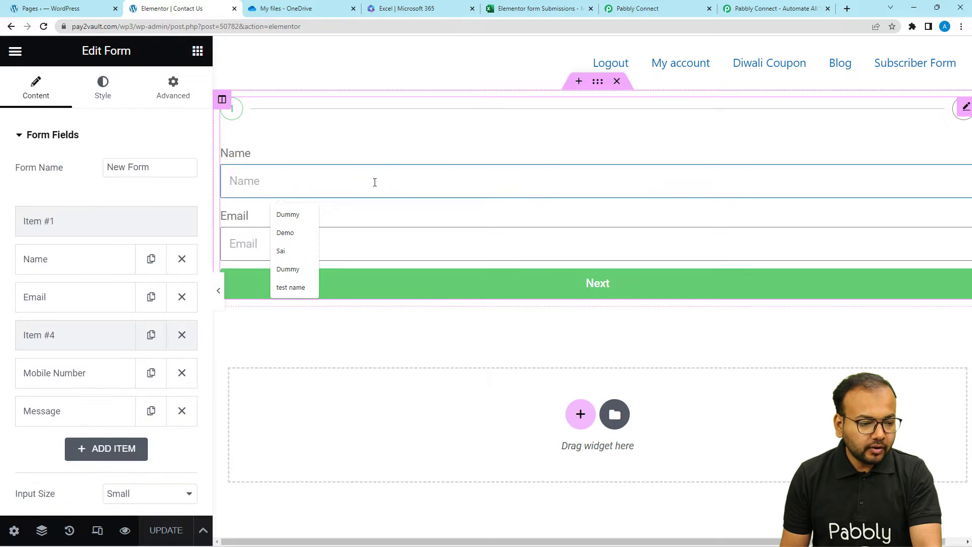
click(112, 117)
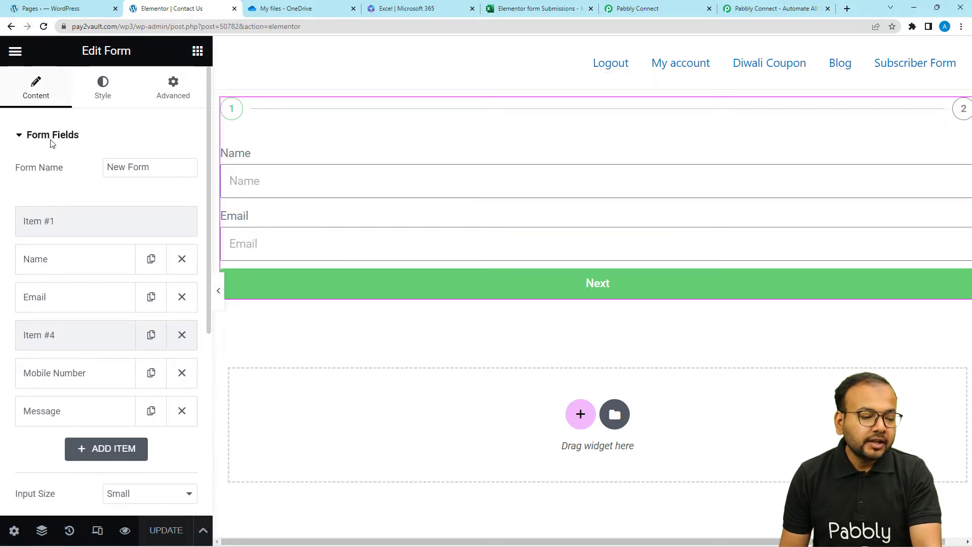
Remove the Webhook action from the form's Actions After Submit and add it back
scroll(48, 167, down, 6)
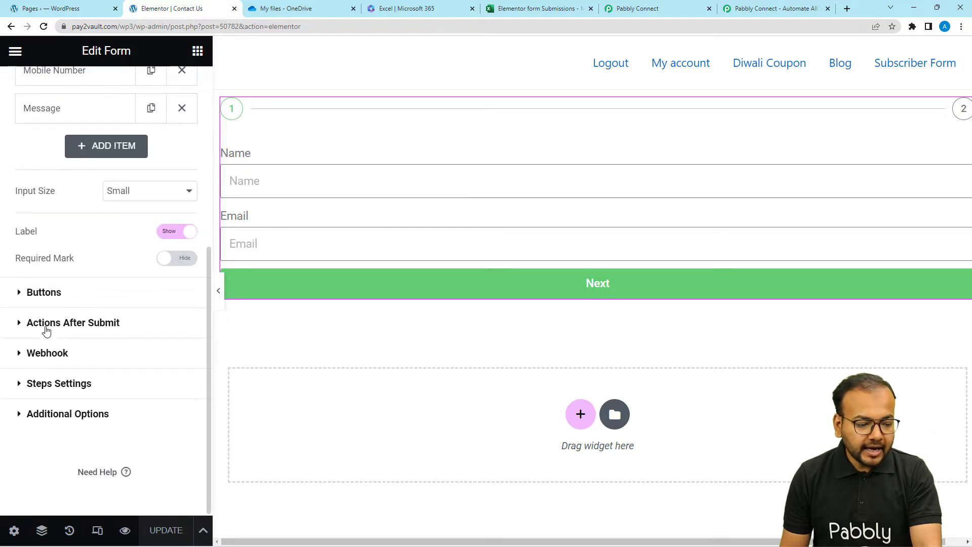
click(79, 324)
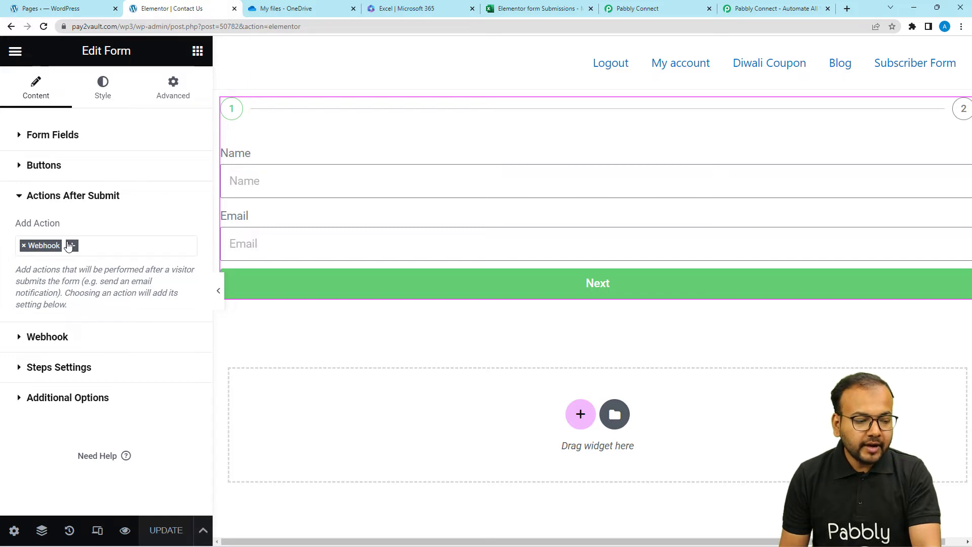
click(24, 245)
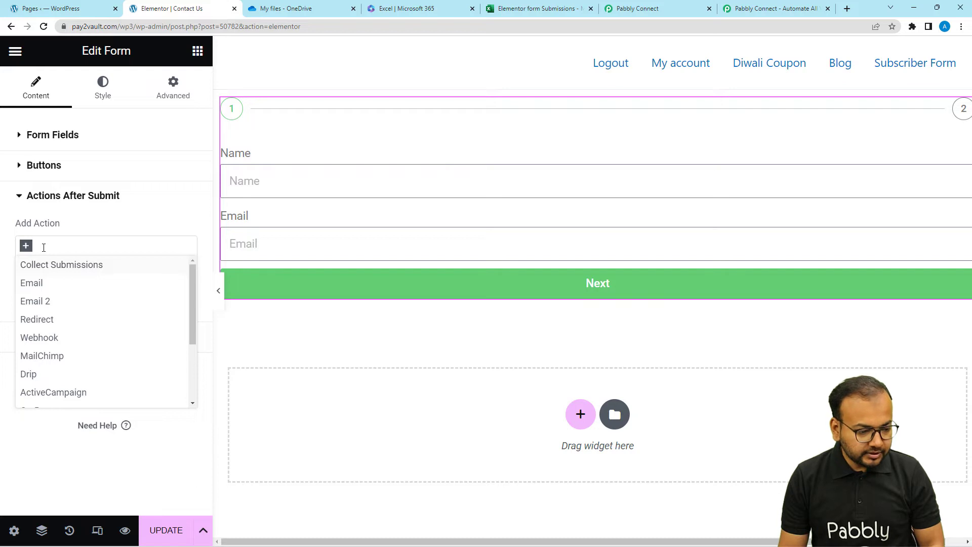
click(36, 337)
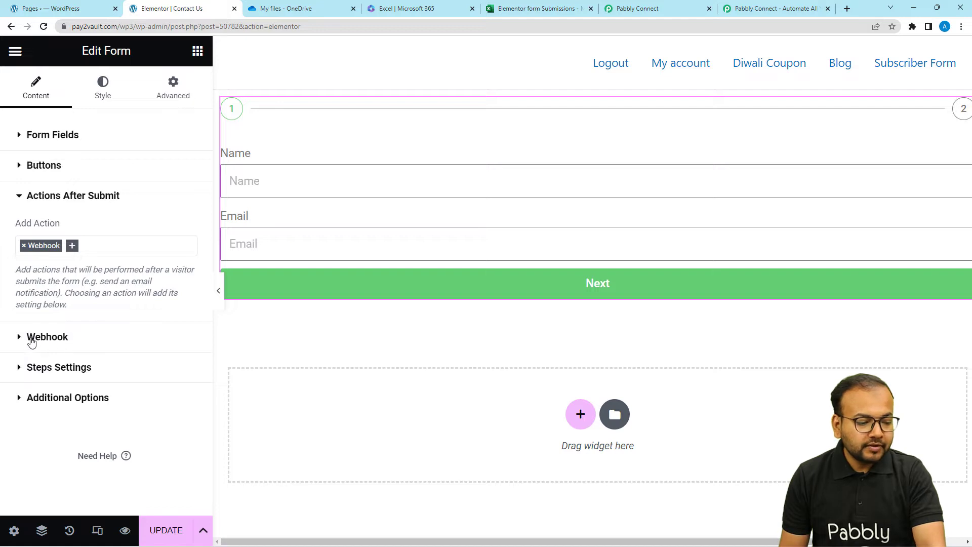
Clear the existing Webhook URL in the form's Webhook settings
click(61, 341)
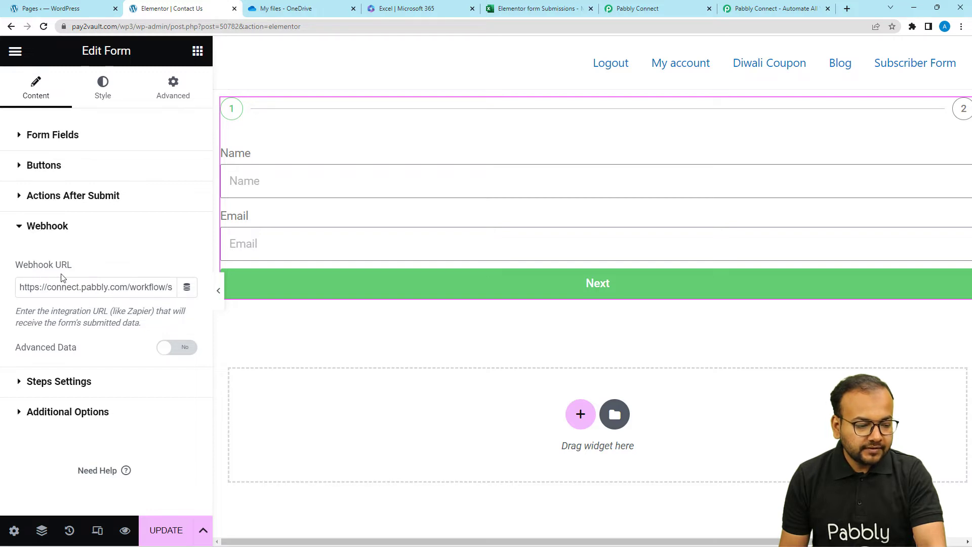
drag(17, 267, 81, 277)
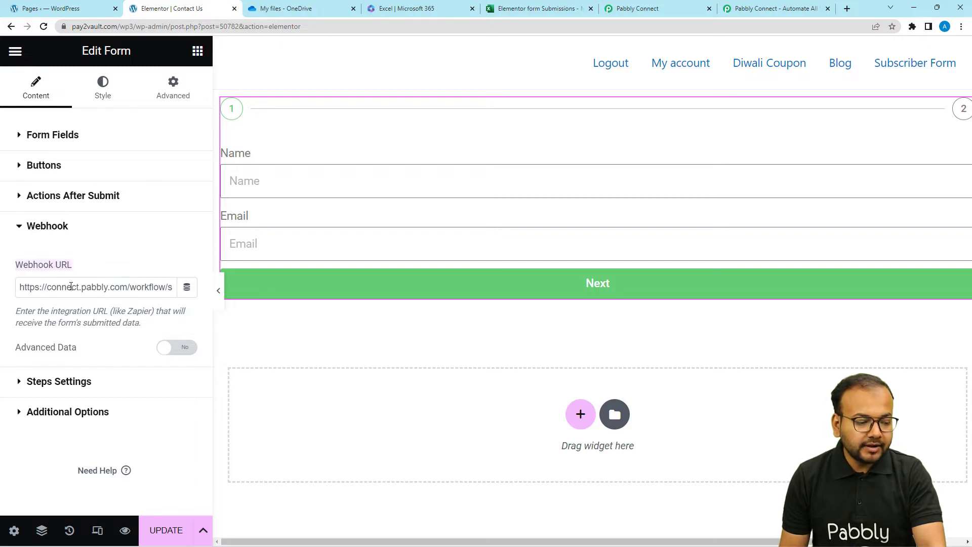
click(64, 287)
key(ctrl+a)
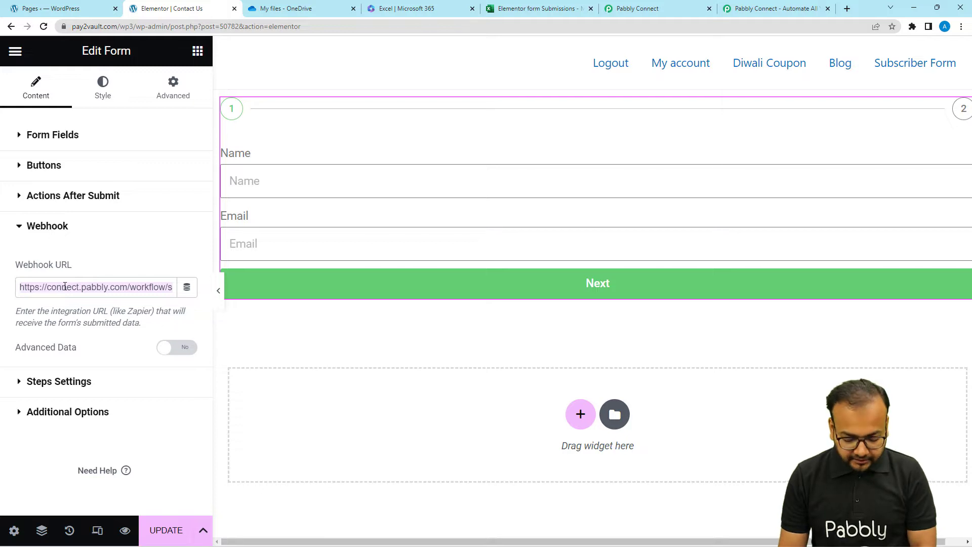
key(BackSpace)
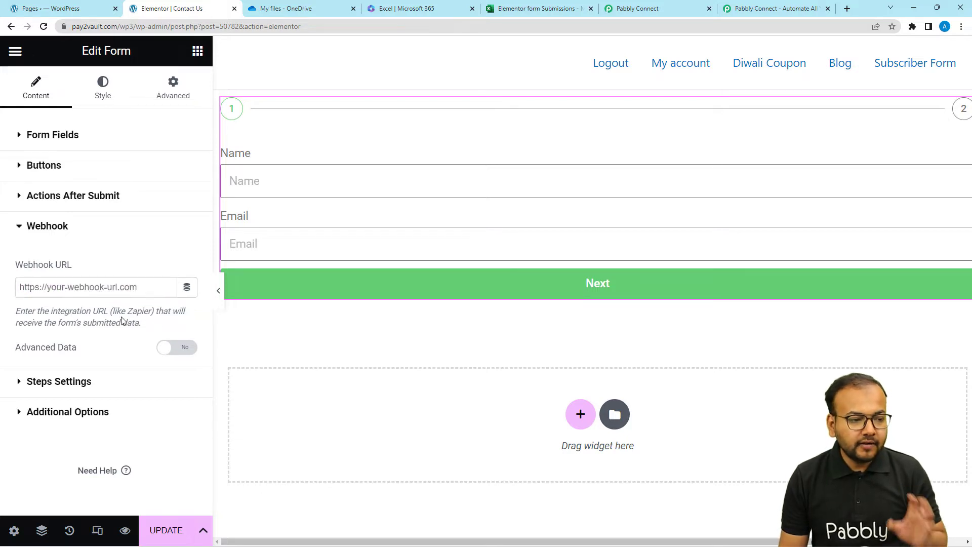
Copy the Elementor trigger's webhook URL from the Pabbly Connect workflow and return to the form's Webhook settings in Elementor
click(633, 14)
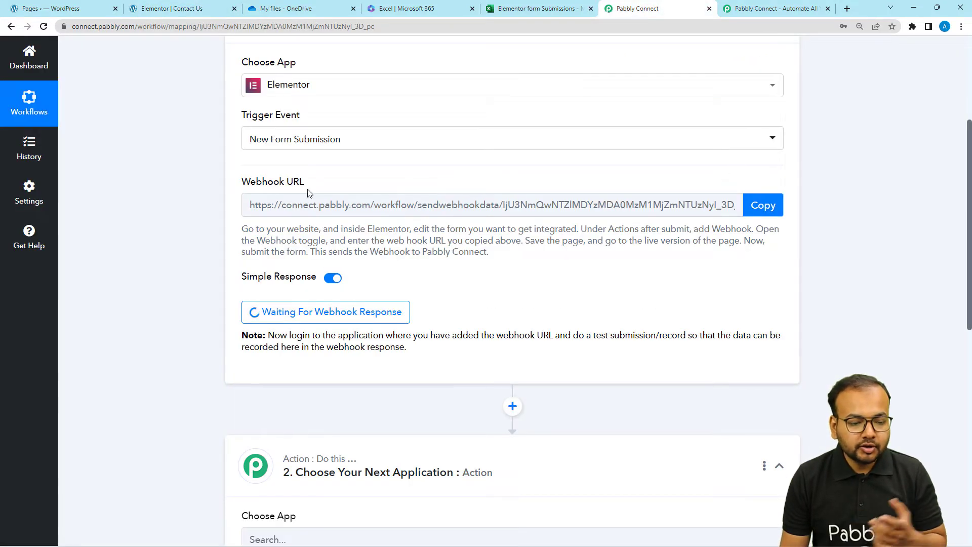
click(763, 205)
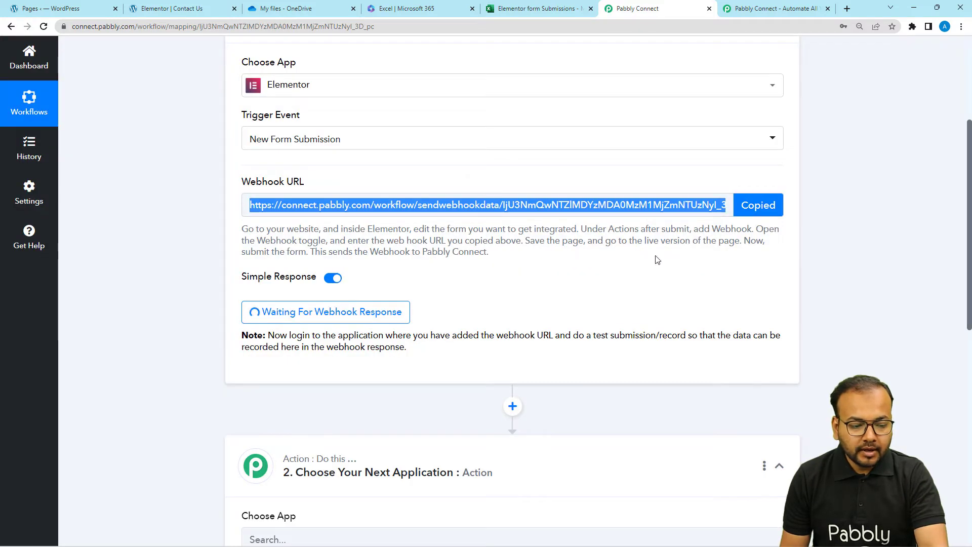
click(318, 347)
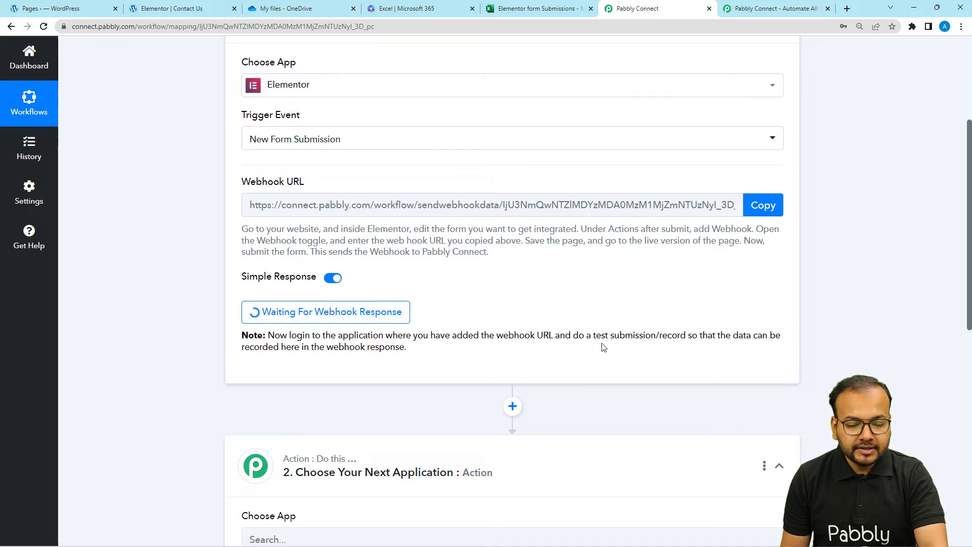
drag(593, 337, 673, 338)
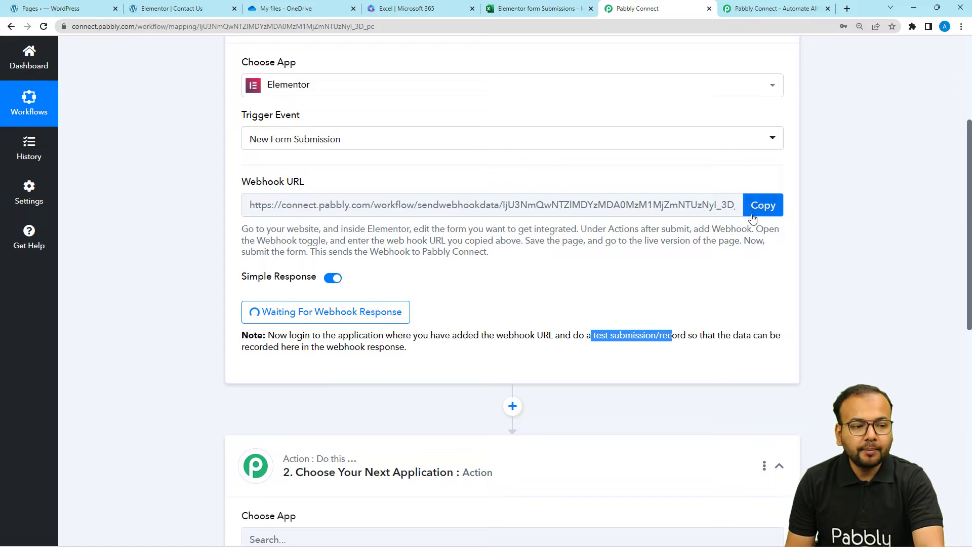
click(96, 8)
click(126, 8)
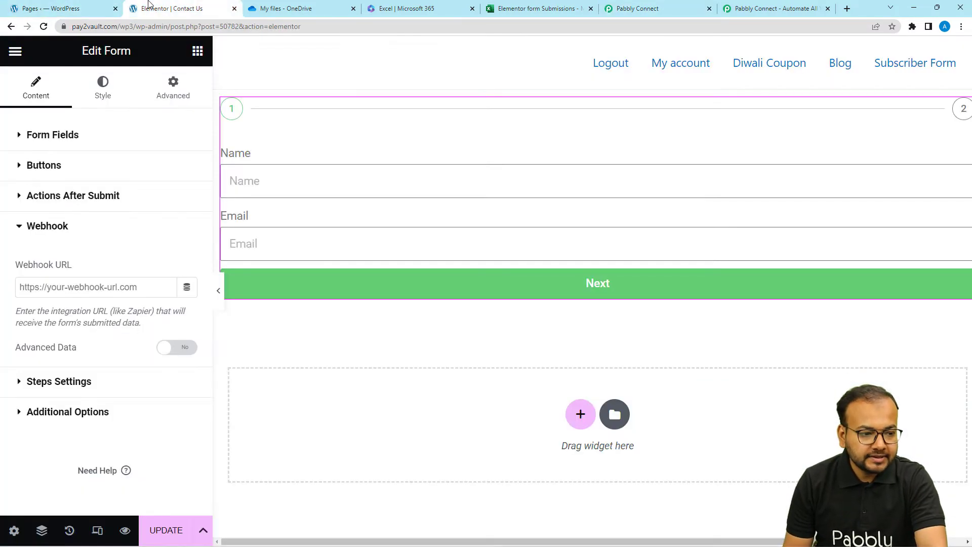
Paste the copied Pabbly Connect URL into the form's Webhook URL setting and update the page
right_click(48, 288)
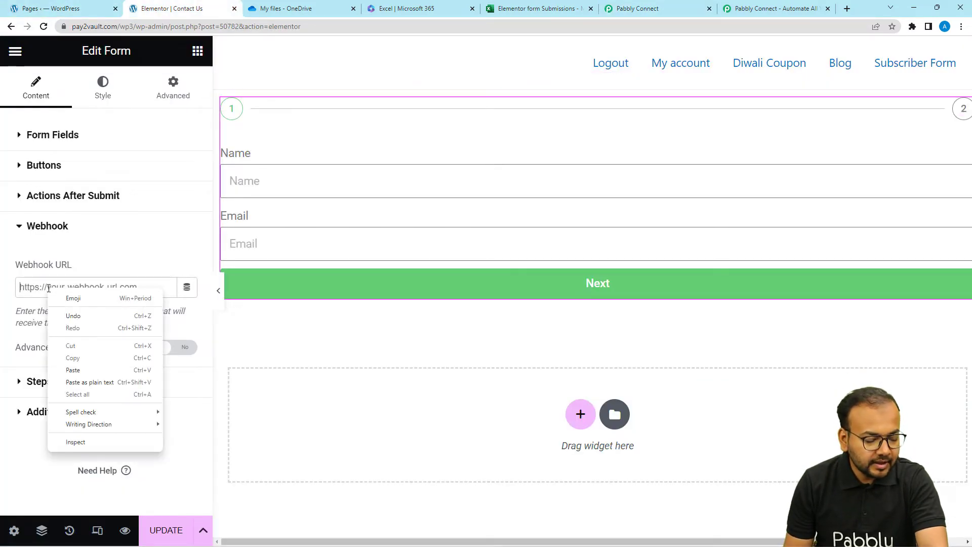
click(73, 369)
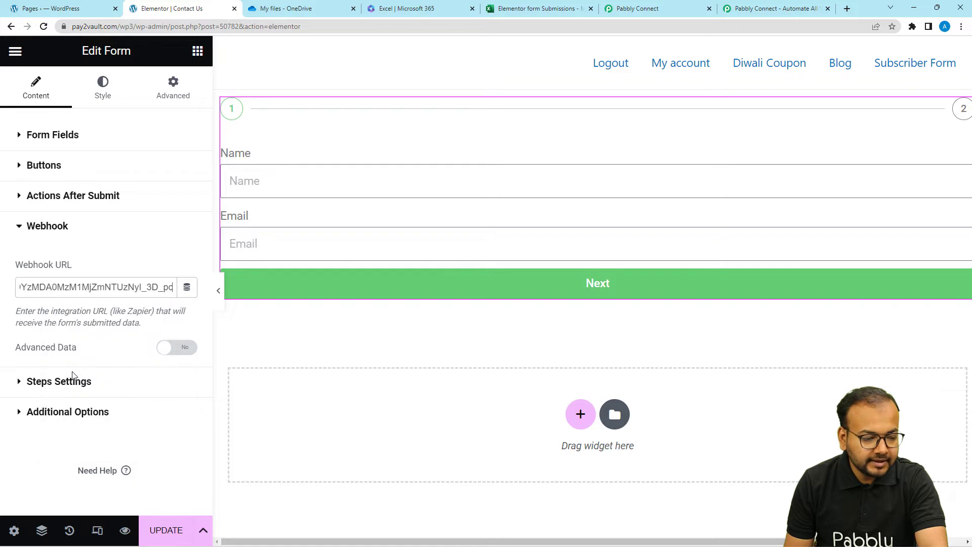
click(74, 421)
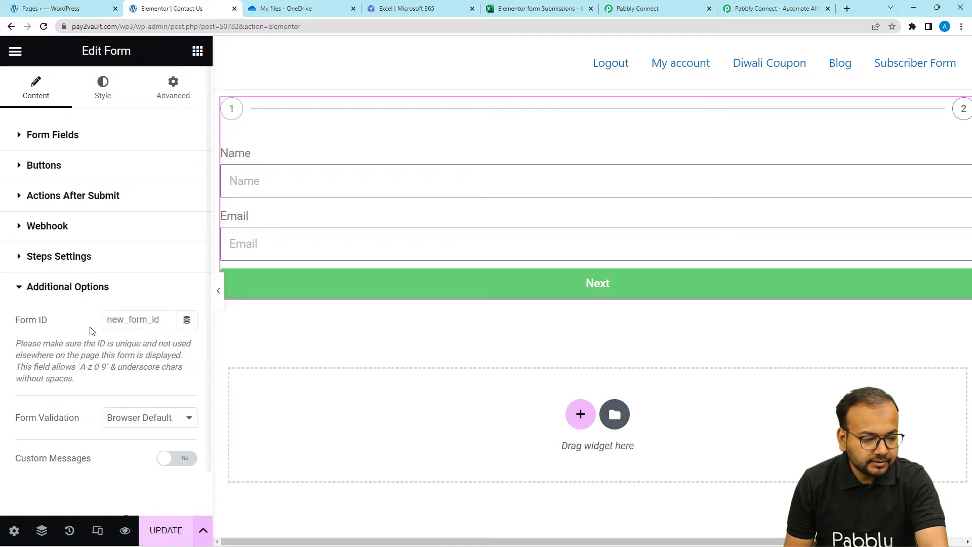
click(87, 227)
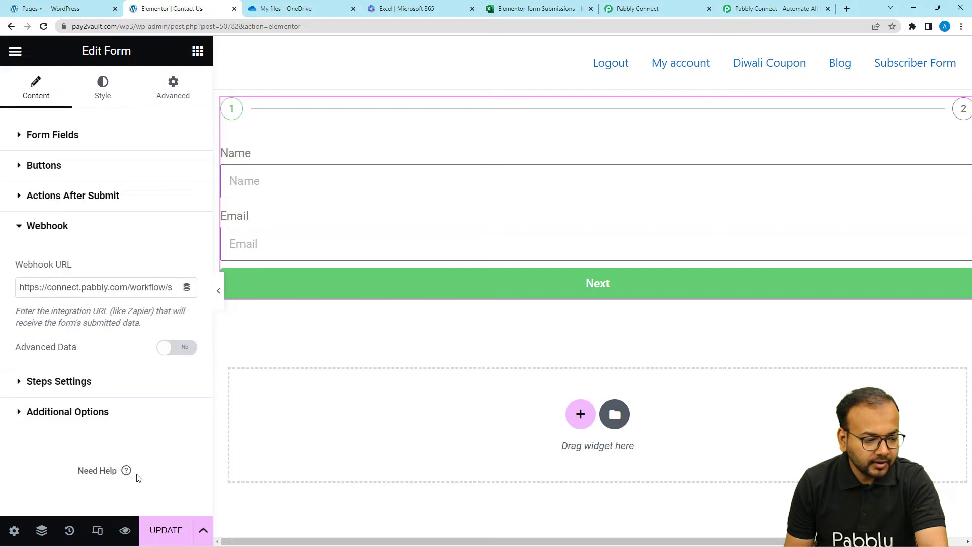
click(167, 530)
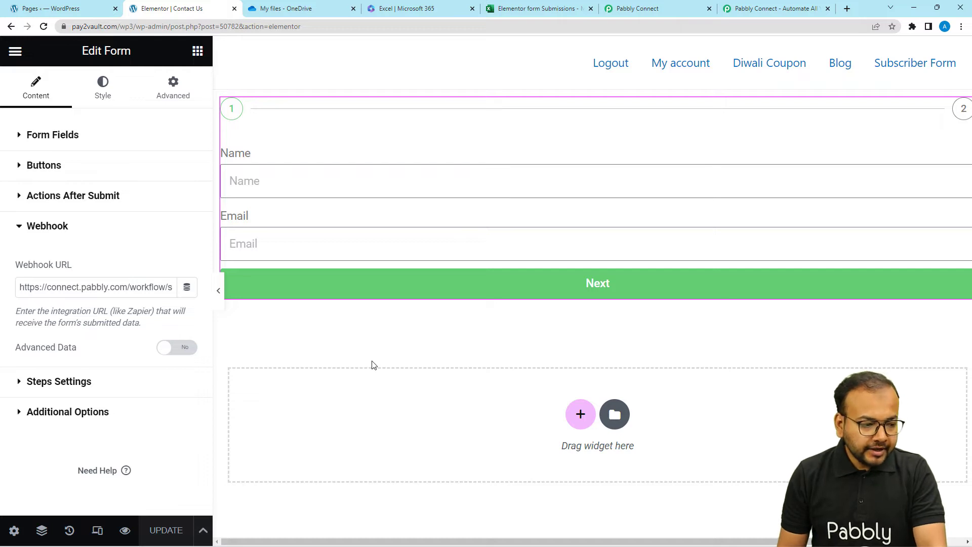
Leave the Elementor editor and view the live Contact Us page
click(15, 51)
right_click(35, 314)
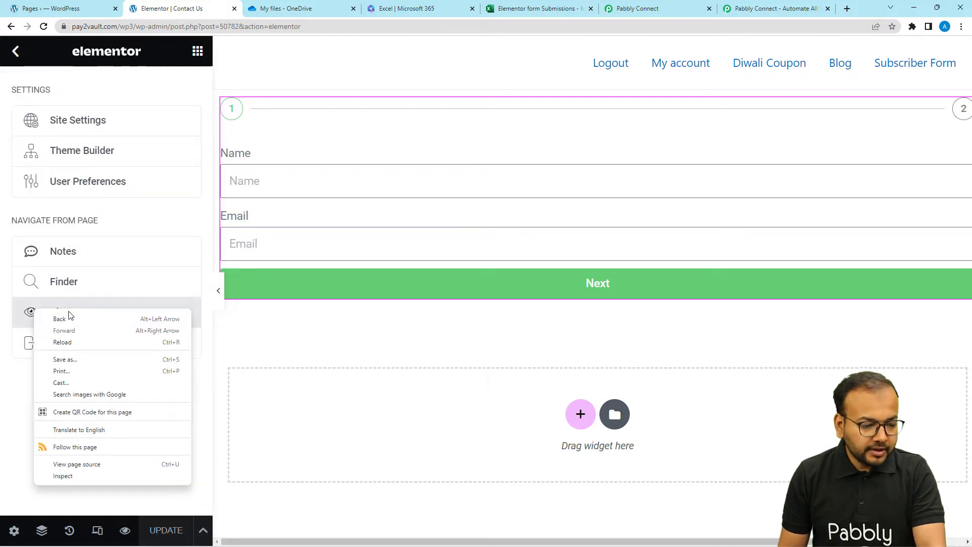
click(29, 319)
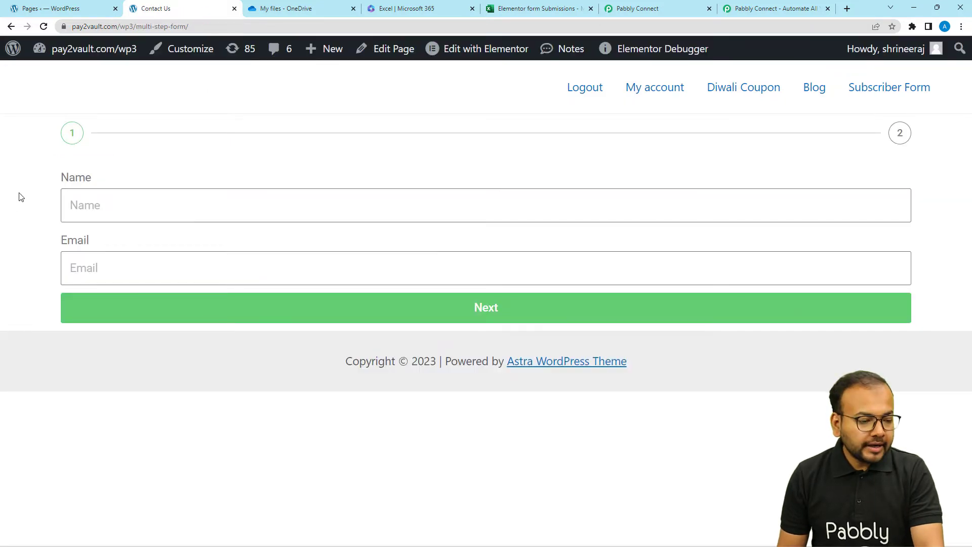
Fill the form's first page with the name "demo name" and a sample e-mail address, and advance to the second page
click(144, 213)
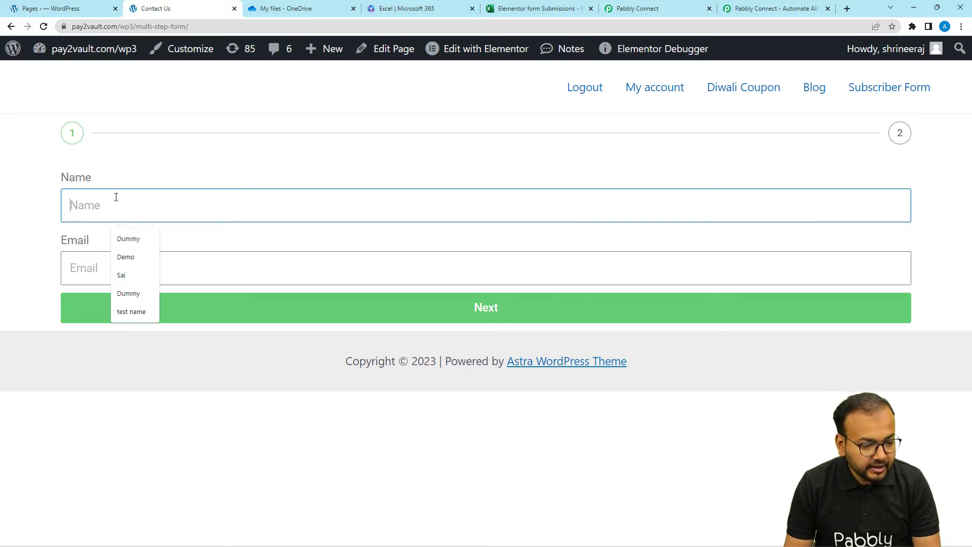
text(demo)
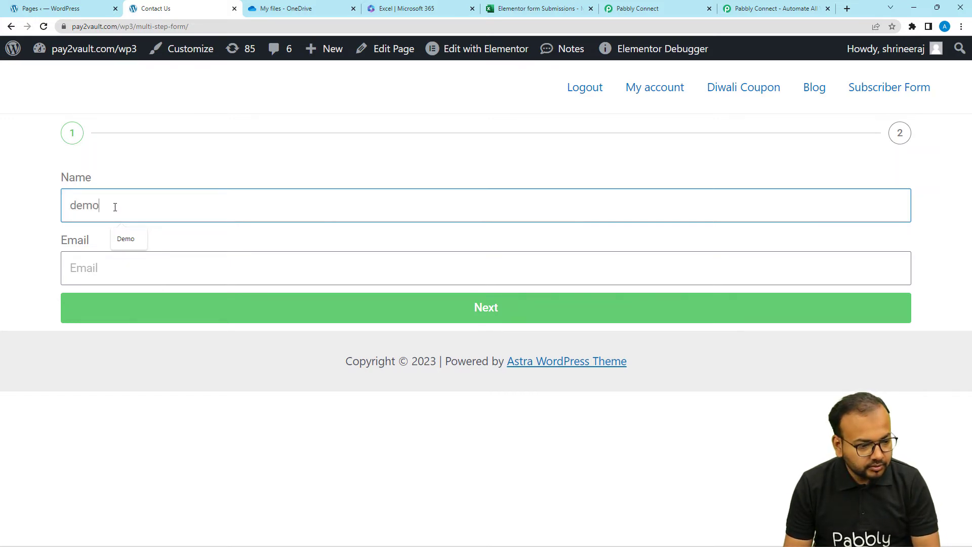
text( name)
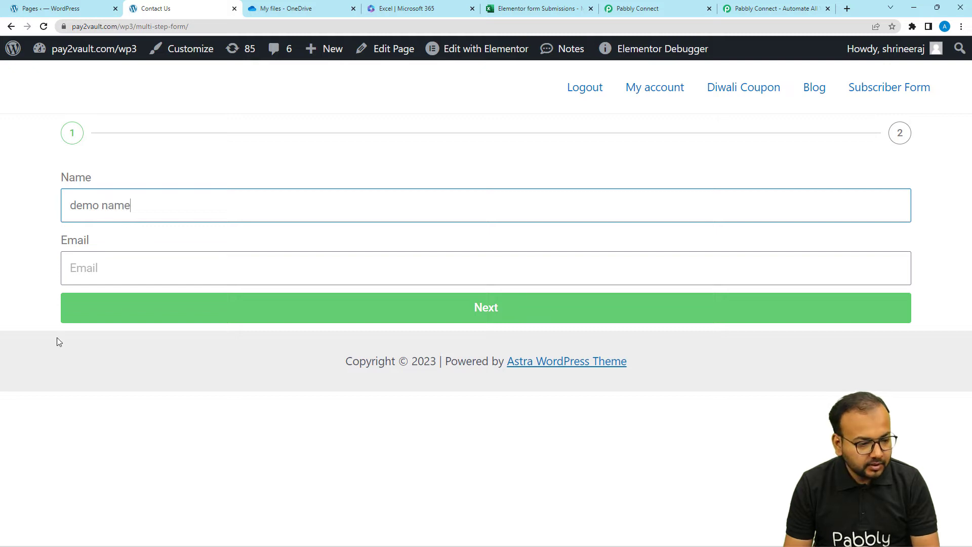
click(137, 259)
click(143, 319)
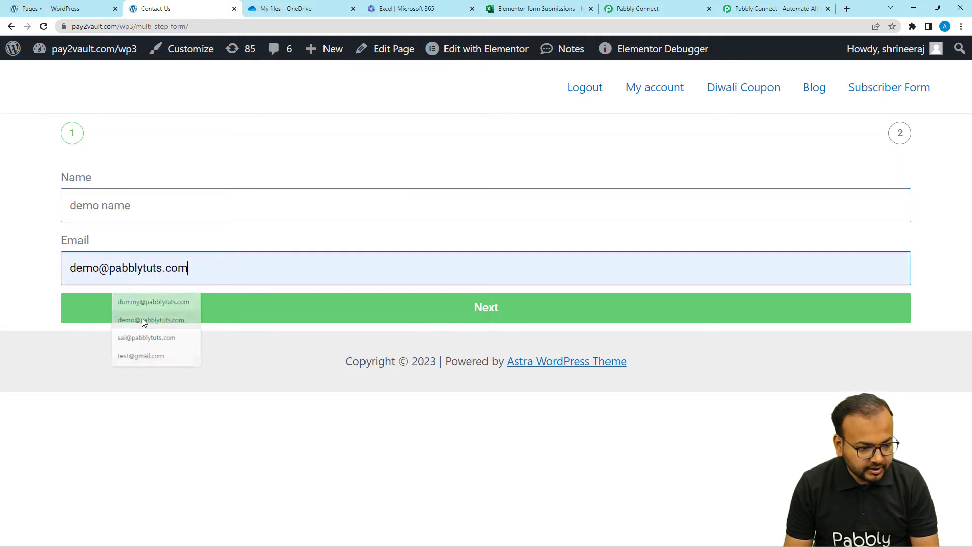
click(215, 315)
Enter a placeholder mobile number and the message "Test message", check that the Pabbly Connect trigger is listening, and submit the form
click(226, 214)
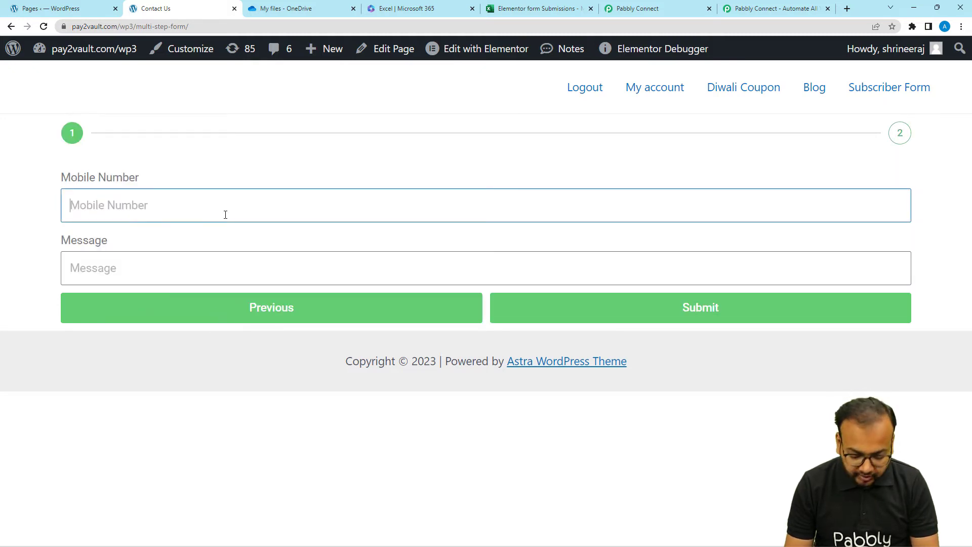
text(91XXXXXXX)
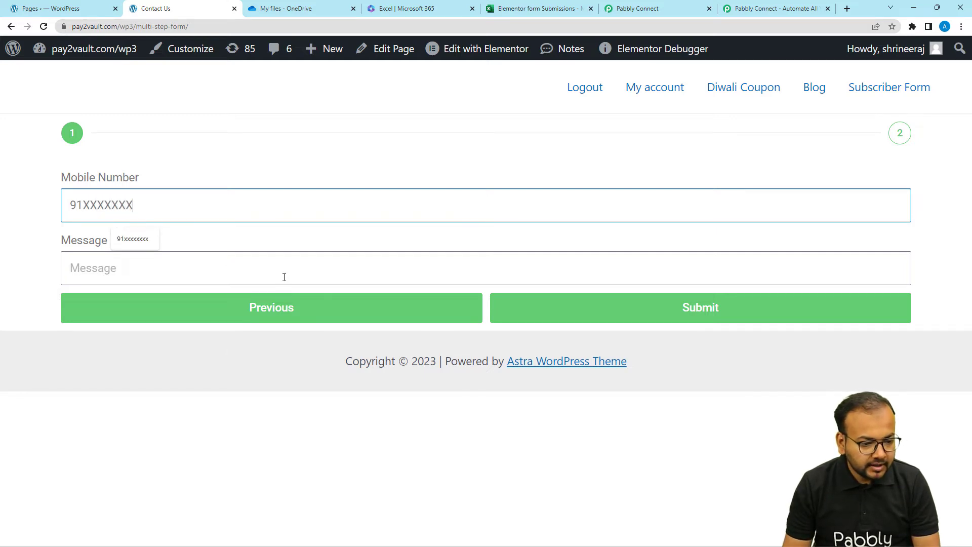
click(284, 277)
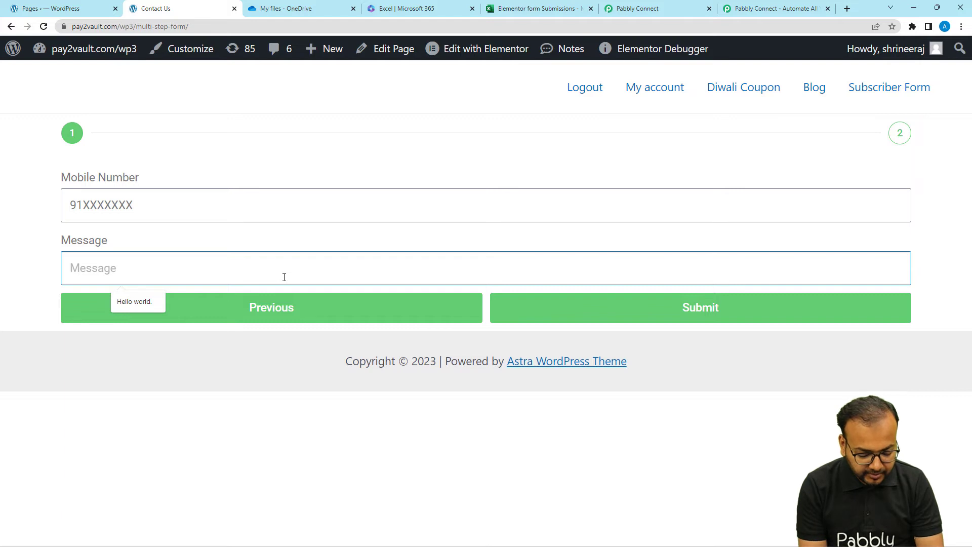
text(Test message)
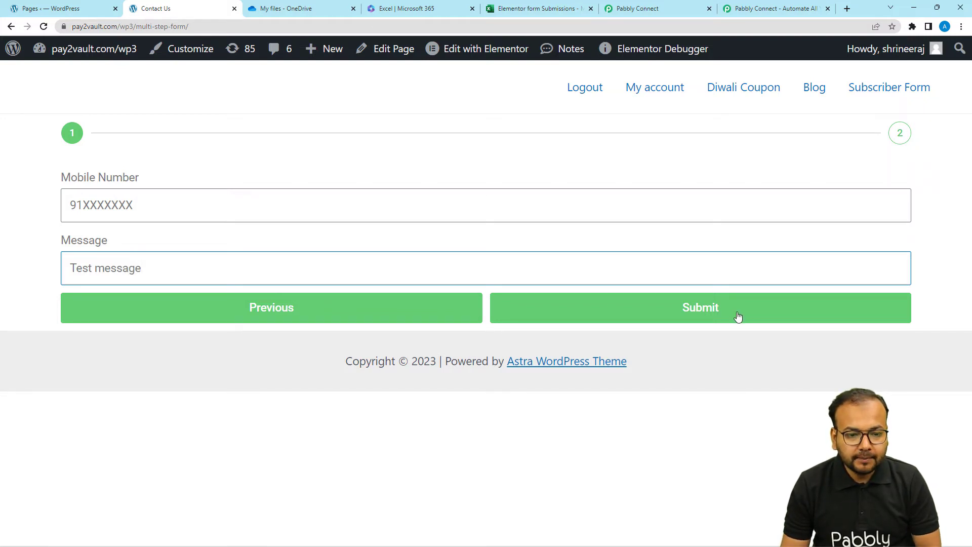
click(668, 7)
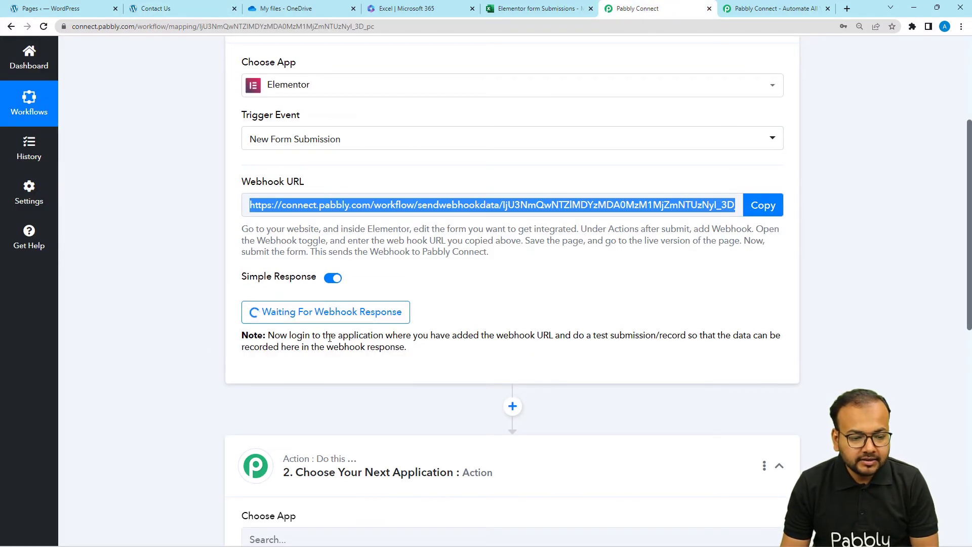
click(185, 11)
click(650, 311)
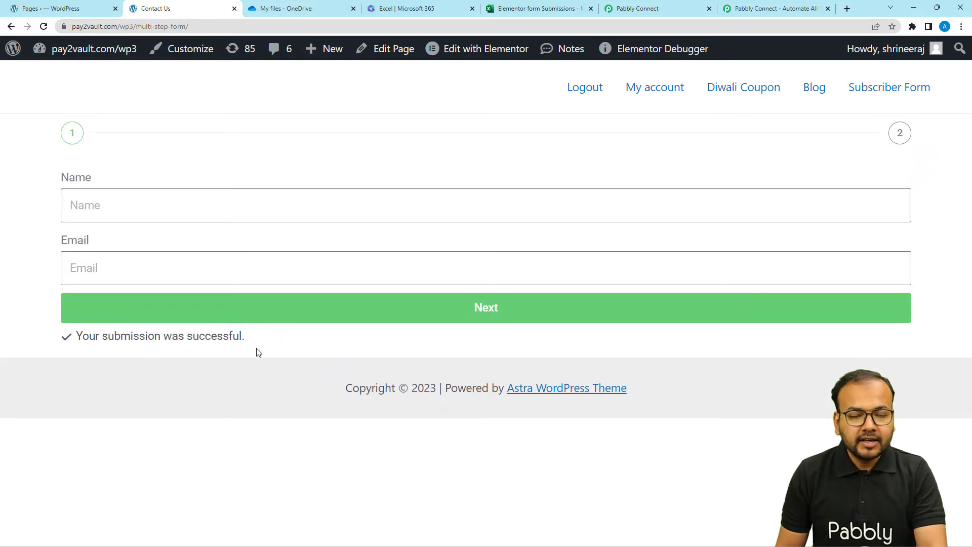
Examine the form response captured in the Pabbly Connect workflow and the column headers of the Elementor form Submissions workbook in Excel
click(630, 14)
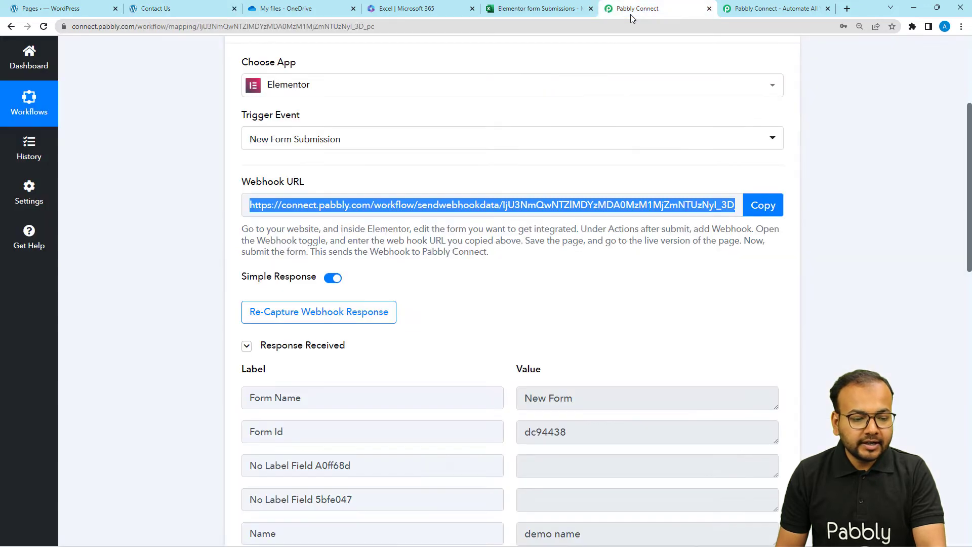
scroll(152, 306, down, 4)
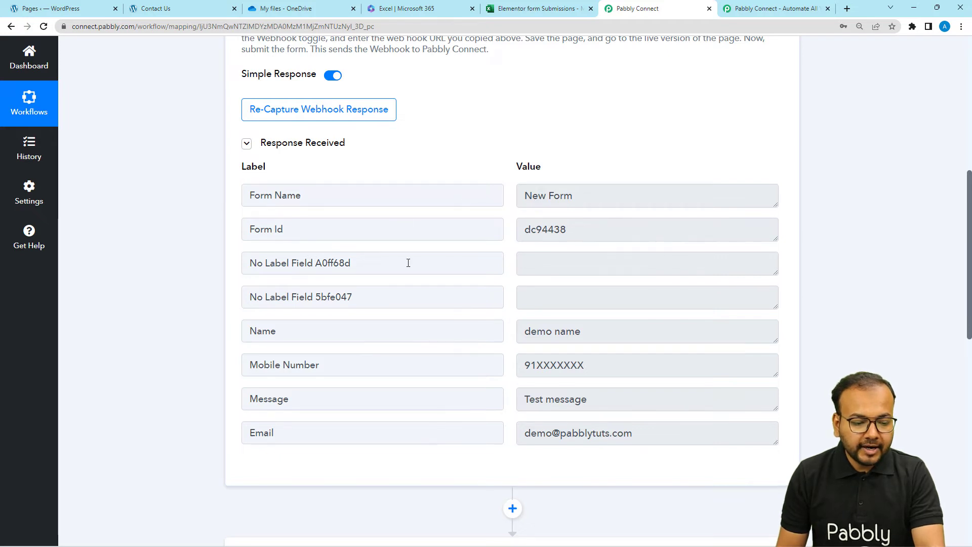
scroll(408, 263, down, 3)
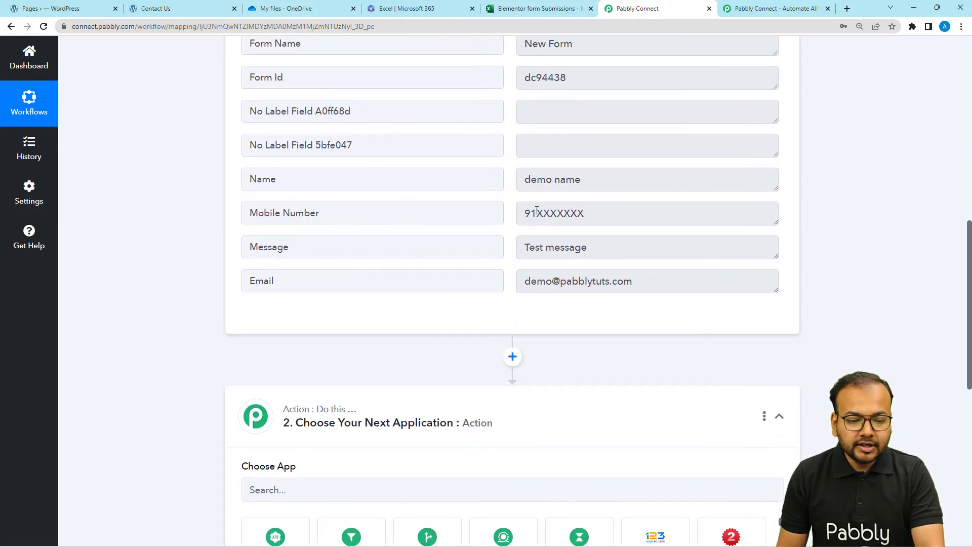
drag(521, 182, 590, 180)
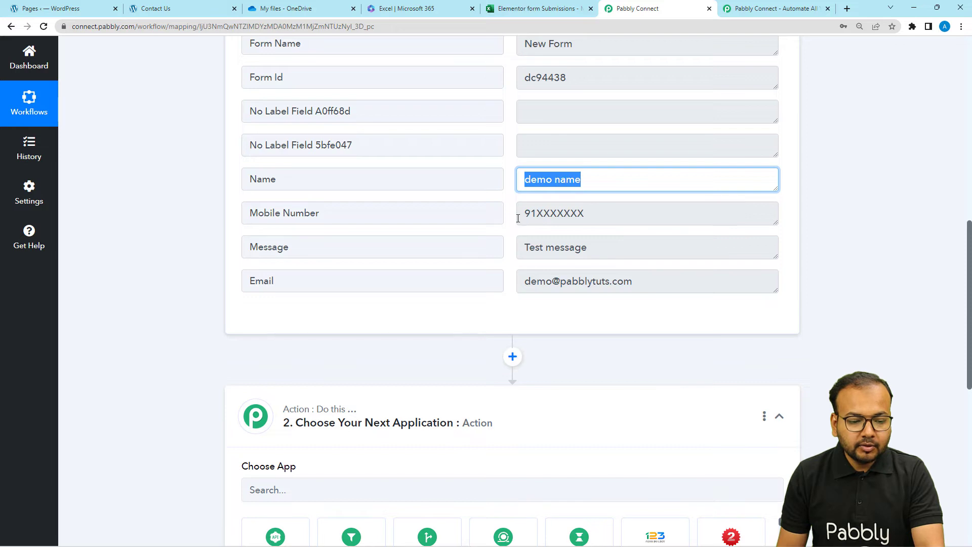
drag(517, 218, 587, 213)
drag(524, 247, 588, 248)
drag(530, 282, 723, 282)
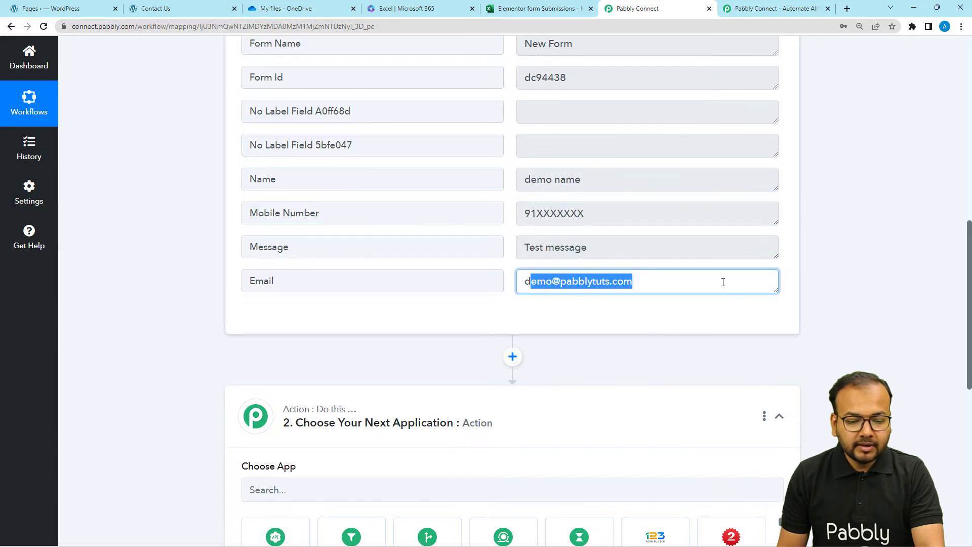
click(175, 174)
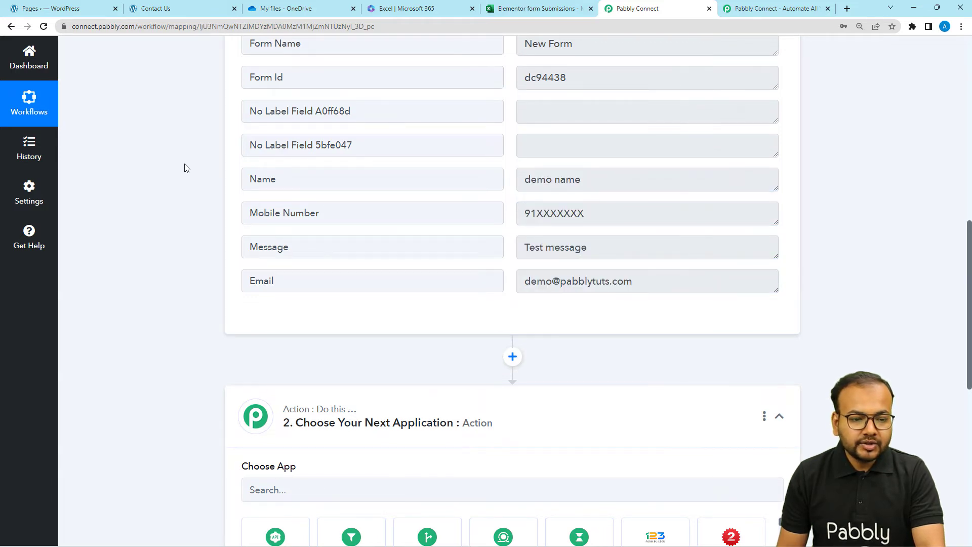
click(516, 6)
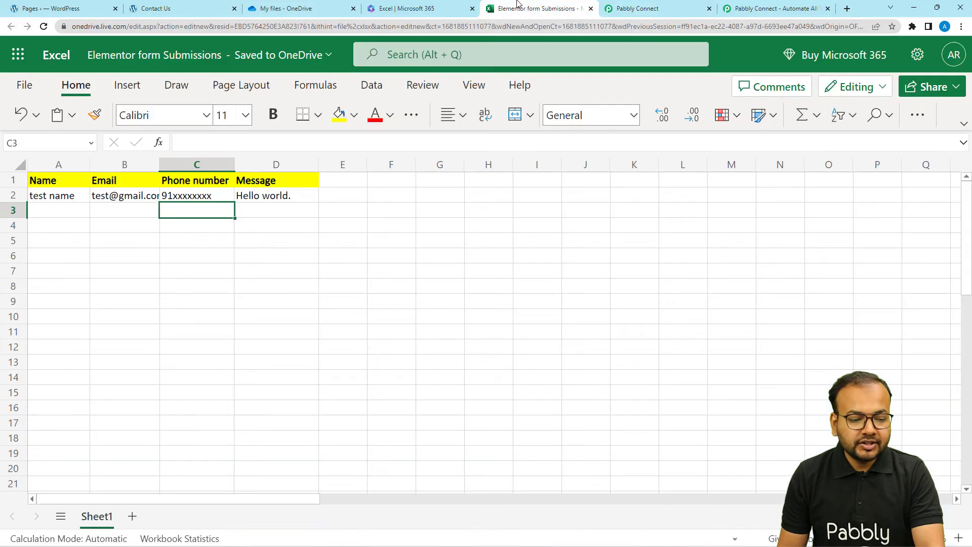
click(111, 248)
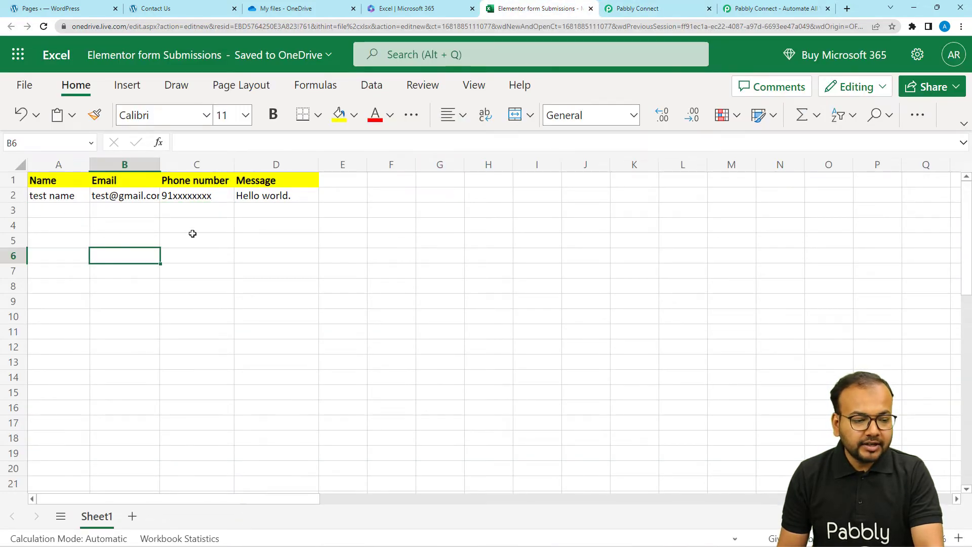
Return to the Pabbly Connect workflow and set its action step to Microsoft Excel with the Add Row To Worksheet event
click(637, 7)
scroll(304, 238, down, 5)
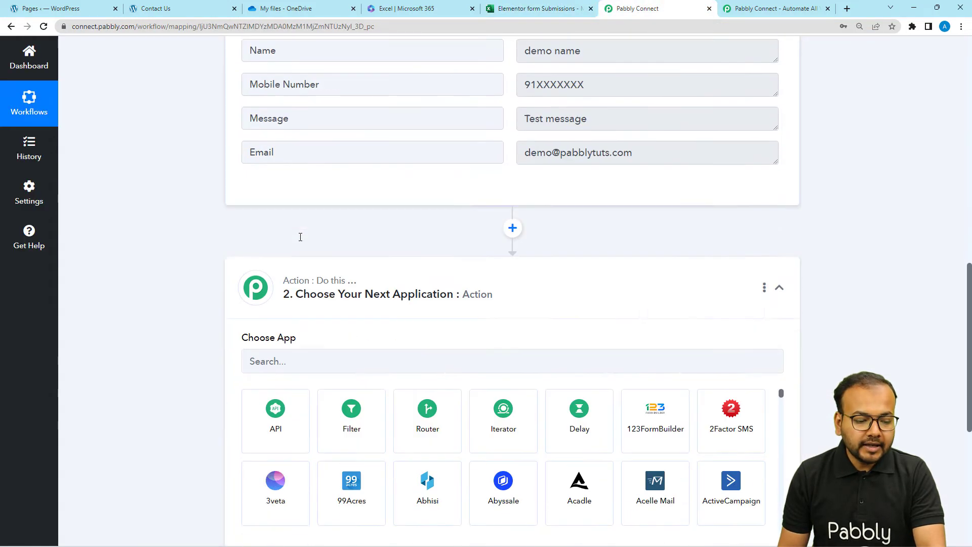
click(328, 187)
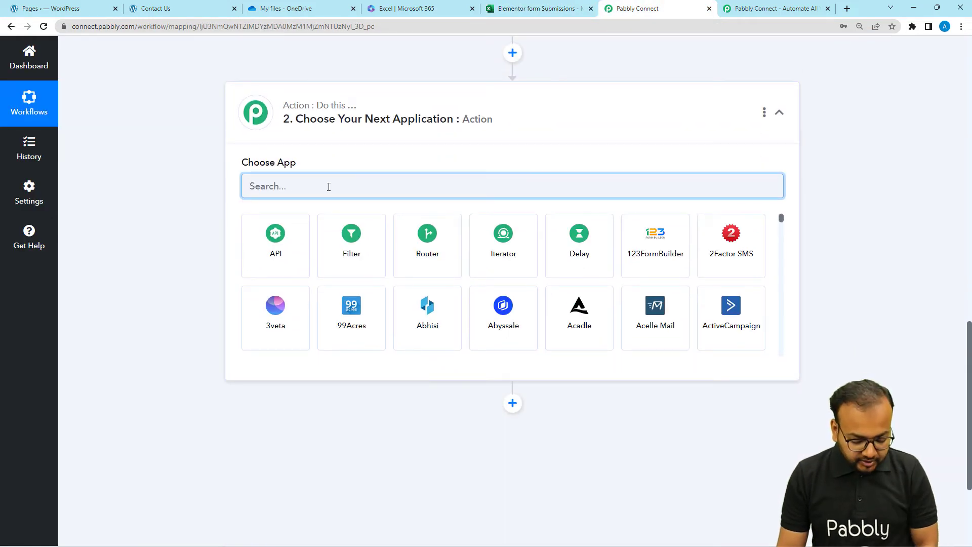
text(exce)
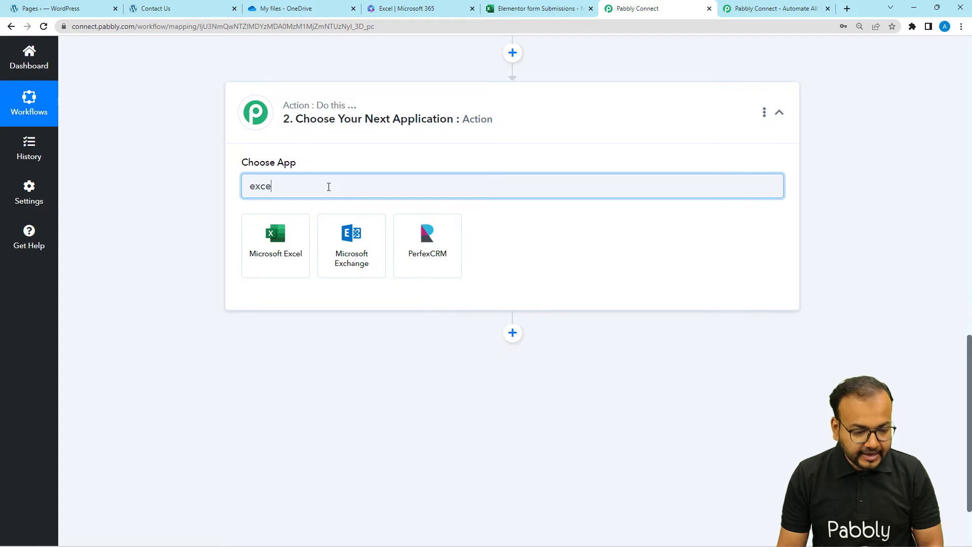
click(286, 232)
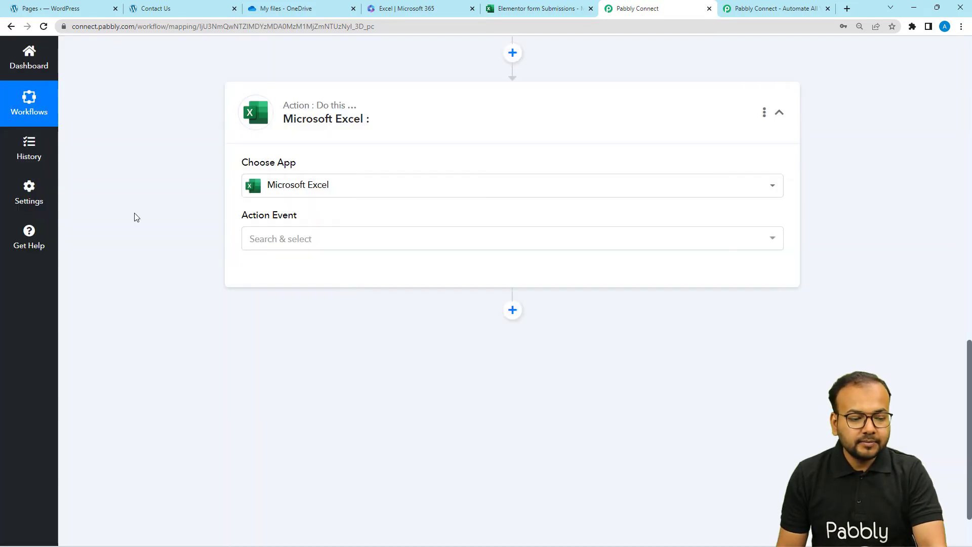
scroll(135, 215, down, 2)
click(268, 175)
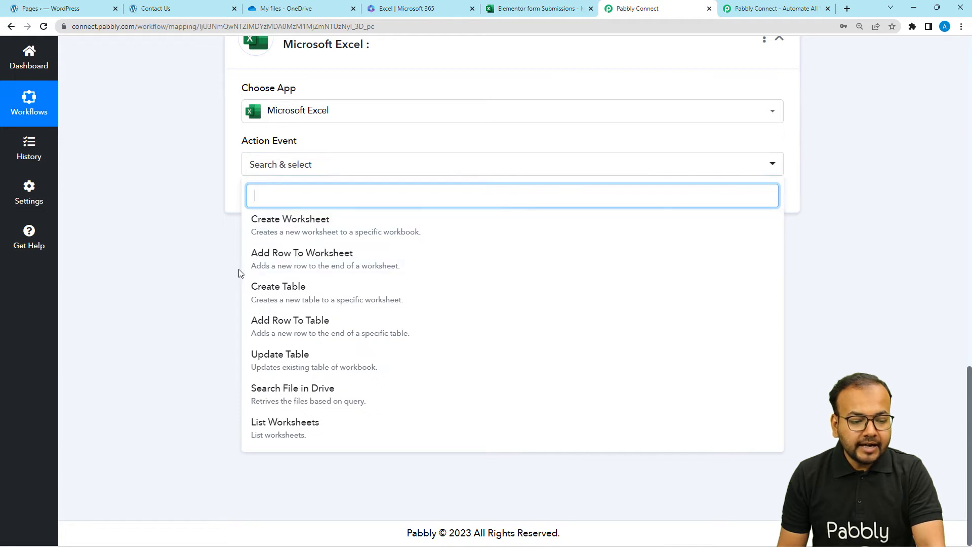
click(342, 269)
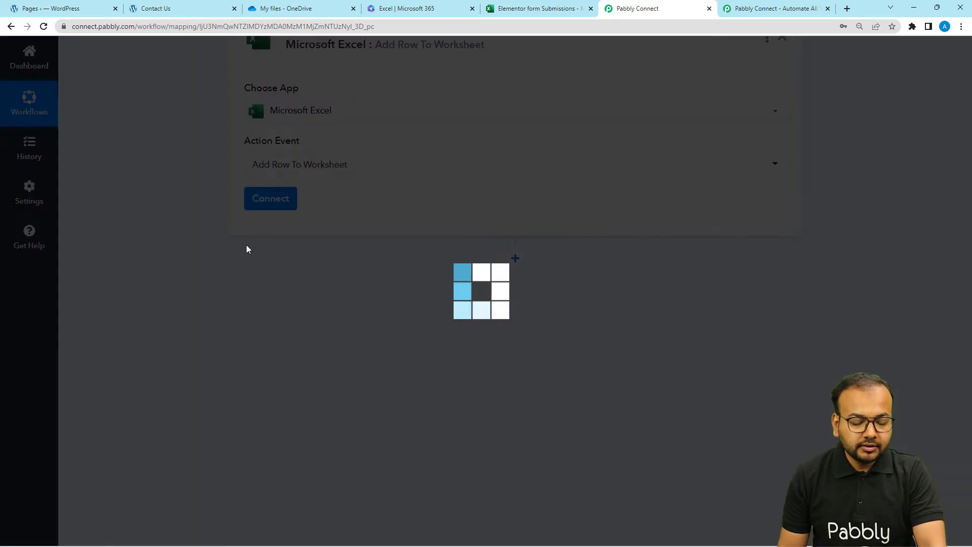
Add a new Microsoft Excel connection to the action, authorising Pabbly Connect's access with the personal Outlook account
click(281, 205)
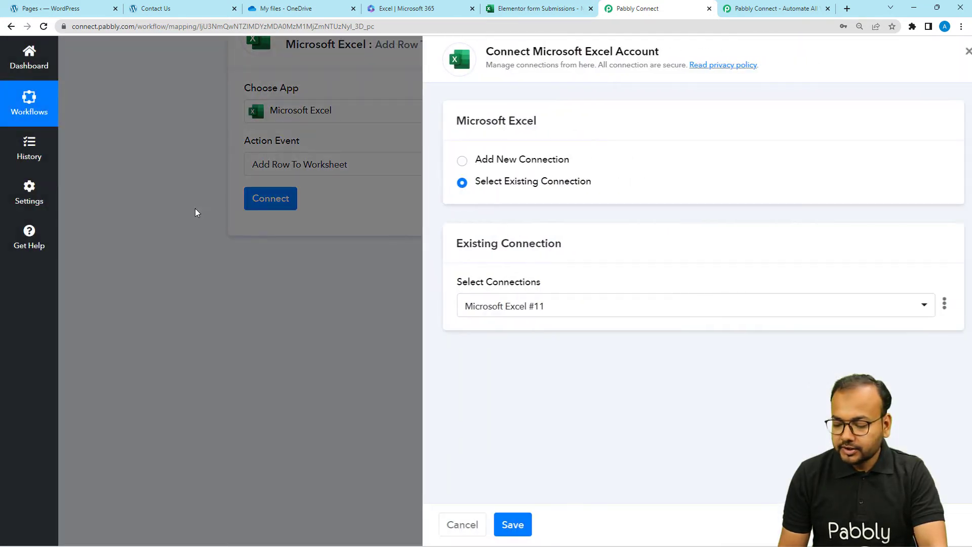
click(450, 161)
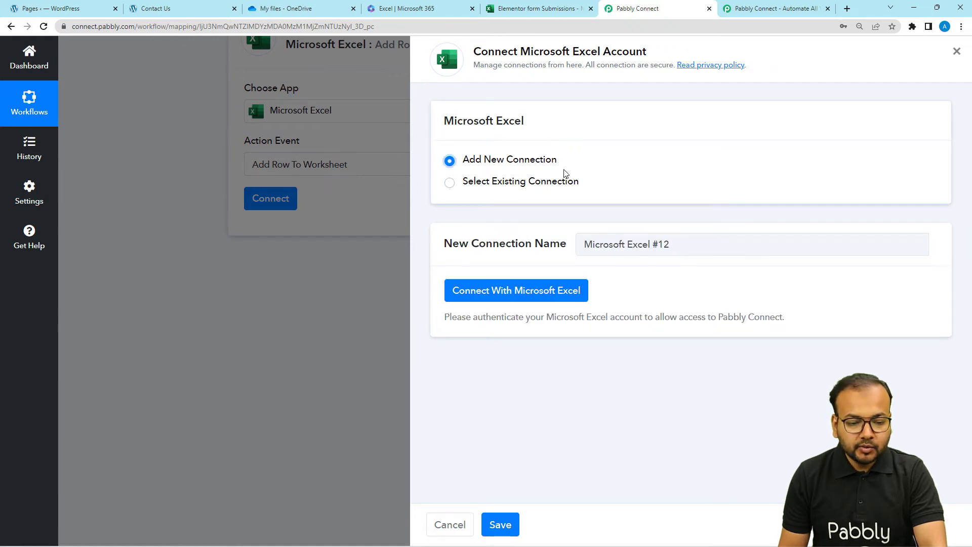
click(493, 293)
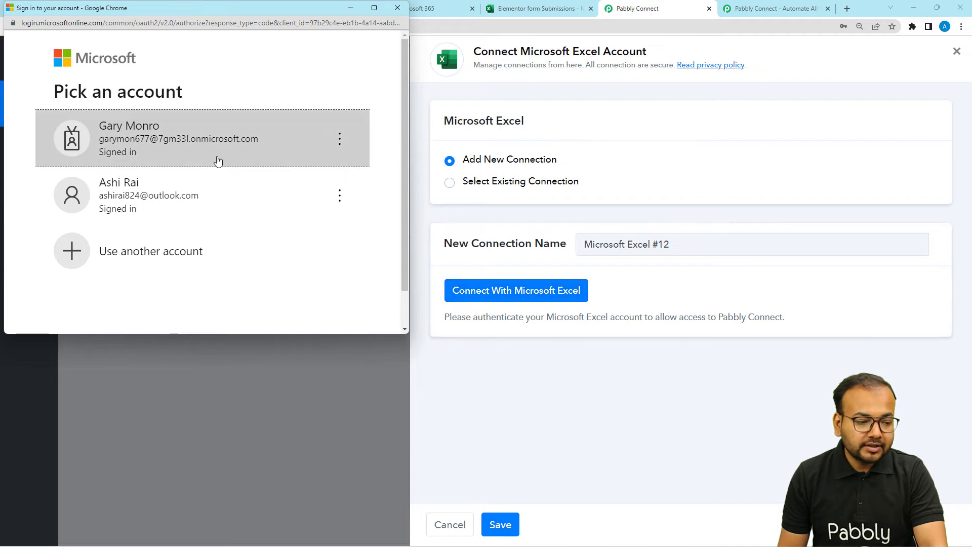
click(163, 197)
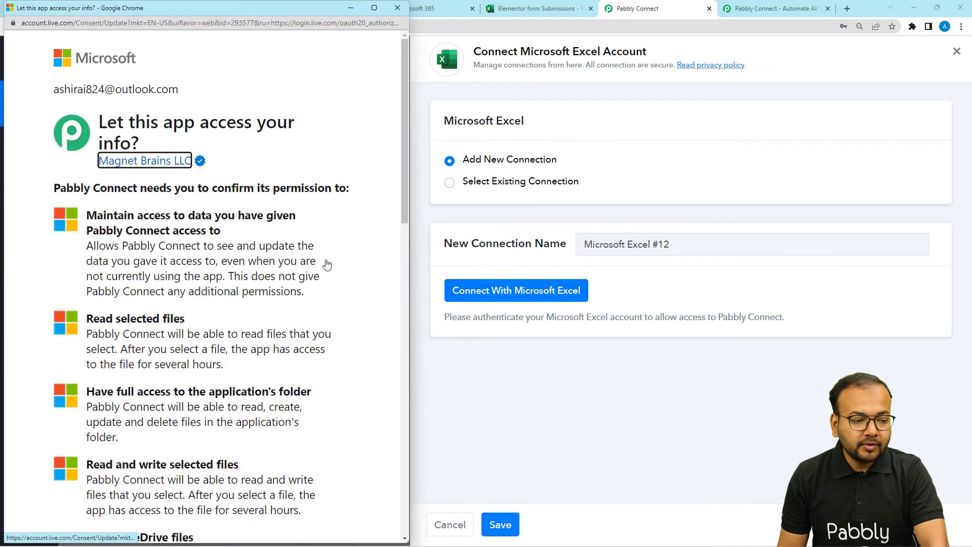
scroll(327, 233, down, 5)
scroll(327, 264, down, 10)
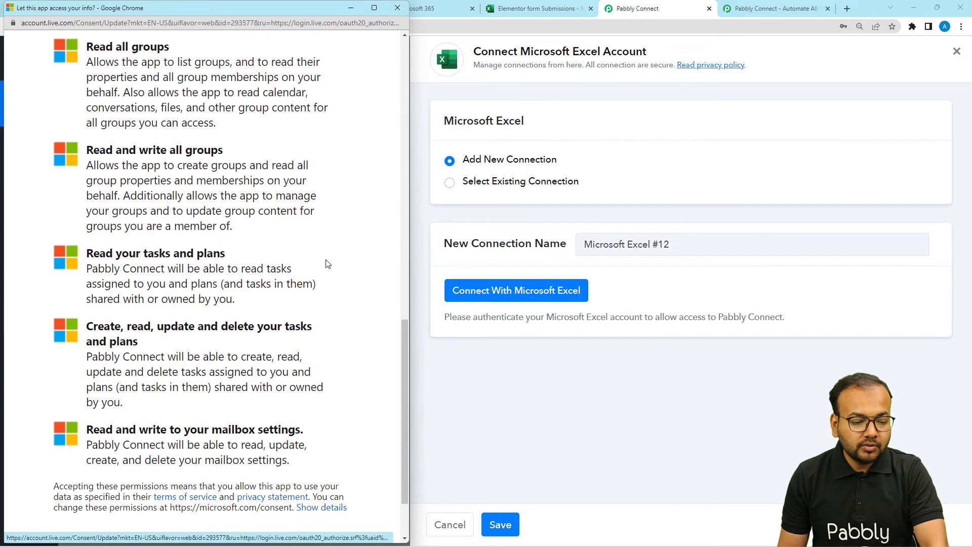
click(309, 462)
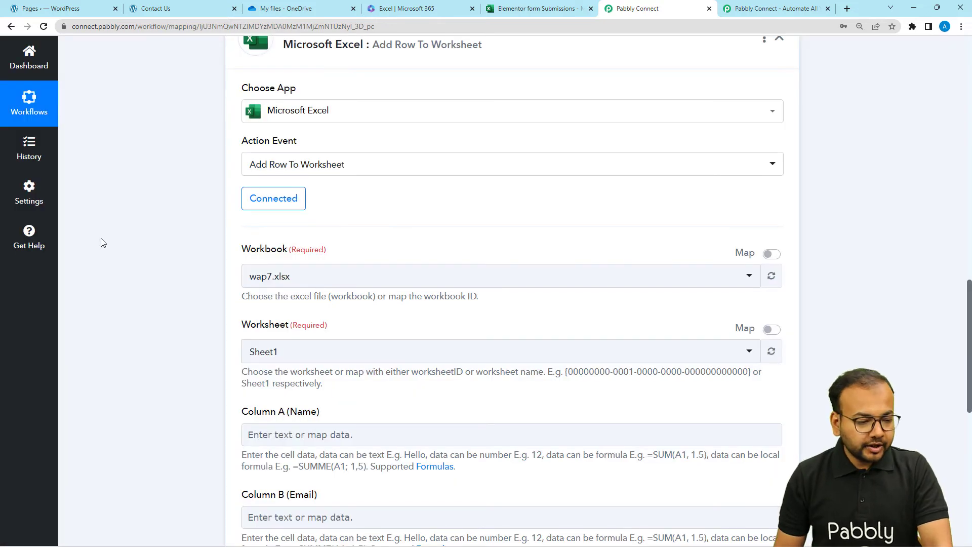
Set the action's workbook to Elementor form Submissions.xlsx, checking the file and sheet names against the workbook open in Excel
scroll(139, 219, down, 3)
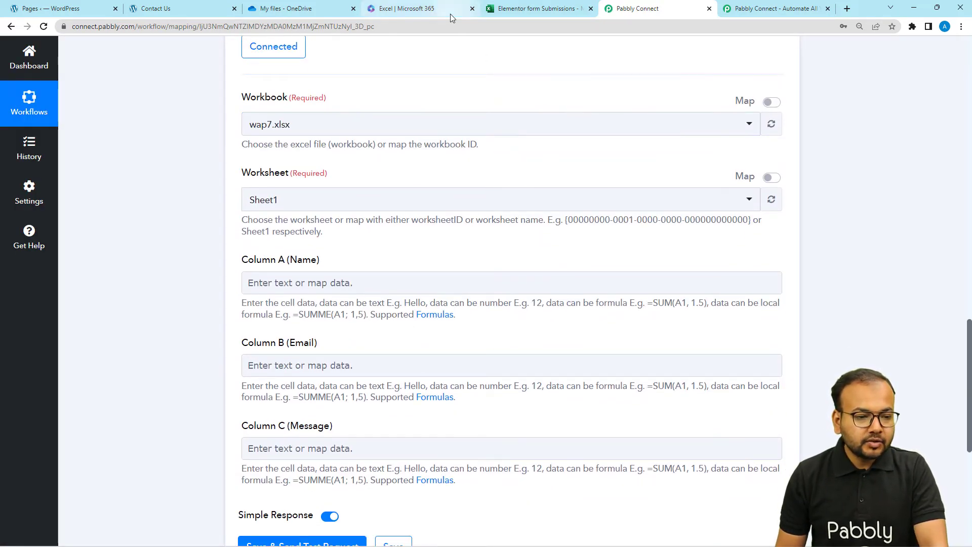
click(537, 8)
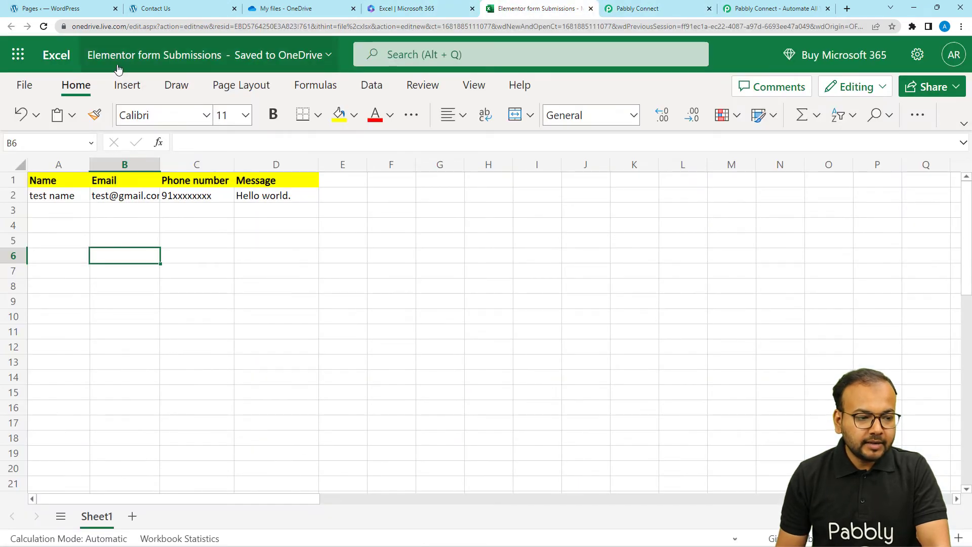
click(605, 10)
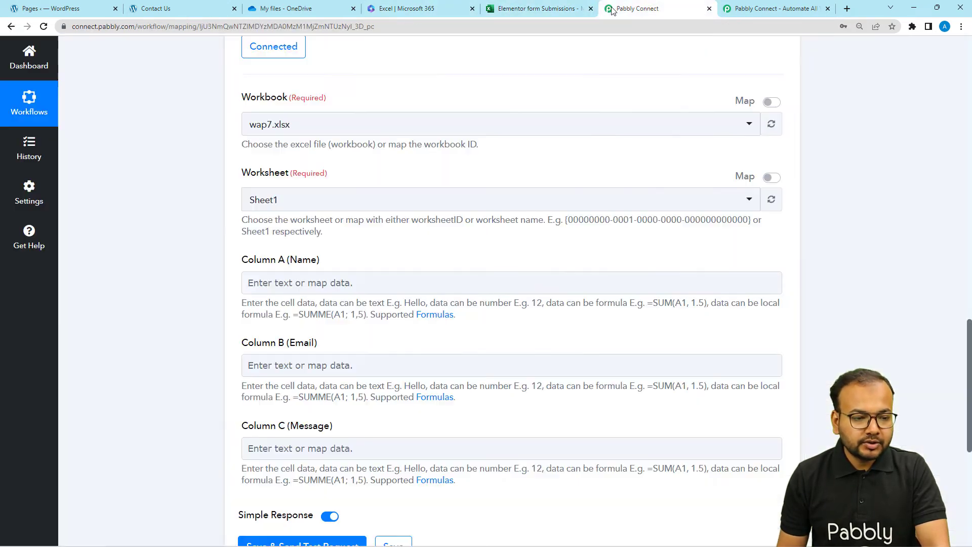
click(313, 133)
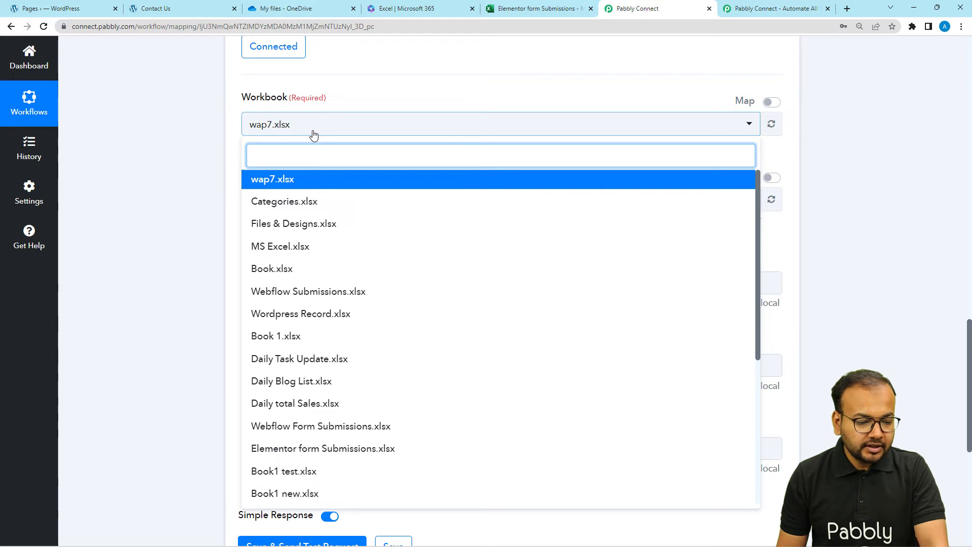
click(276, 449)
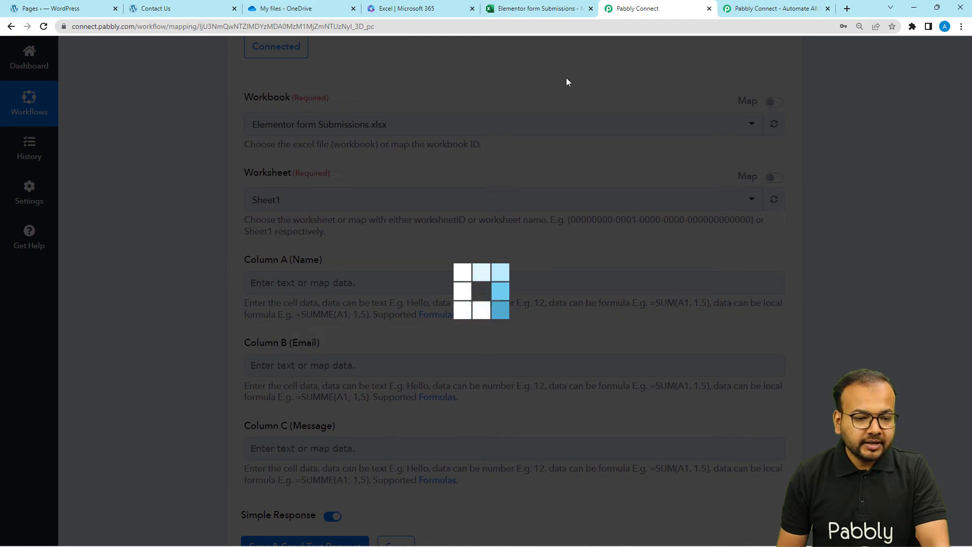
click(542, 9)
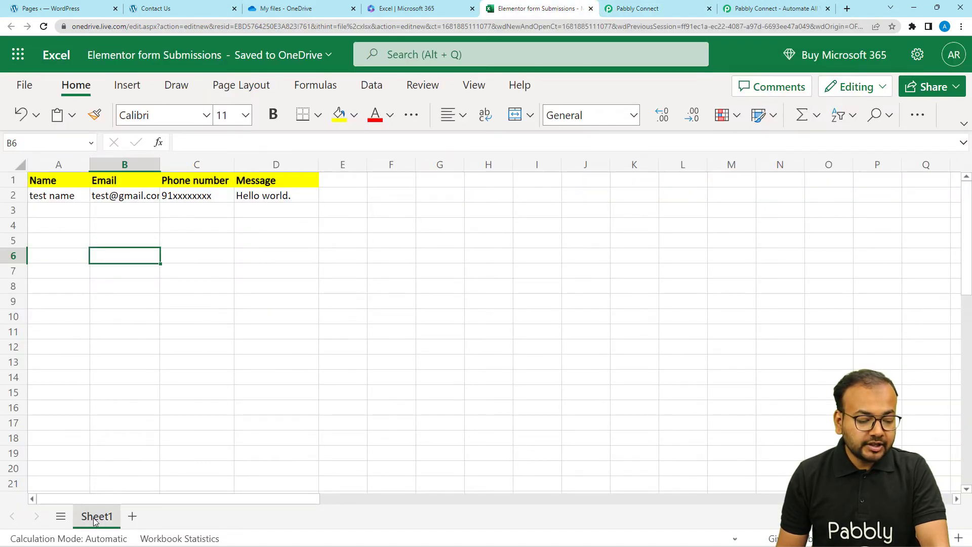
click(652, 11)
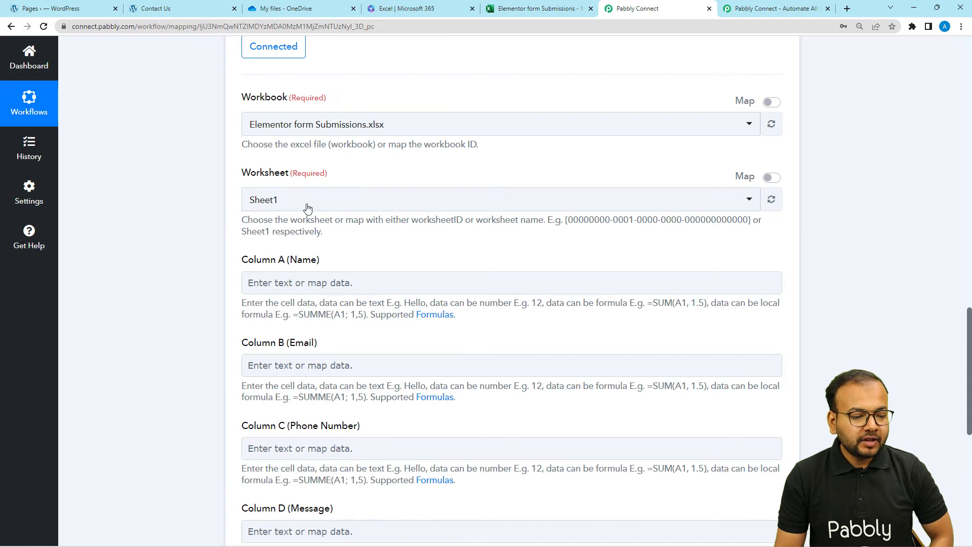
Compare the action's column fields with the worksheet headers in Excel and the labels of the captured Elementor form response
scroll(162, 264, down, 2)
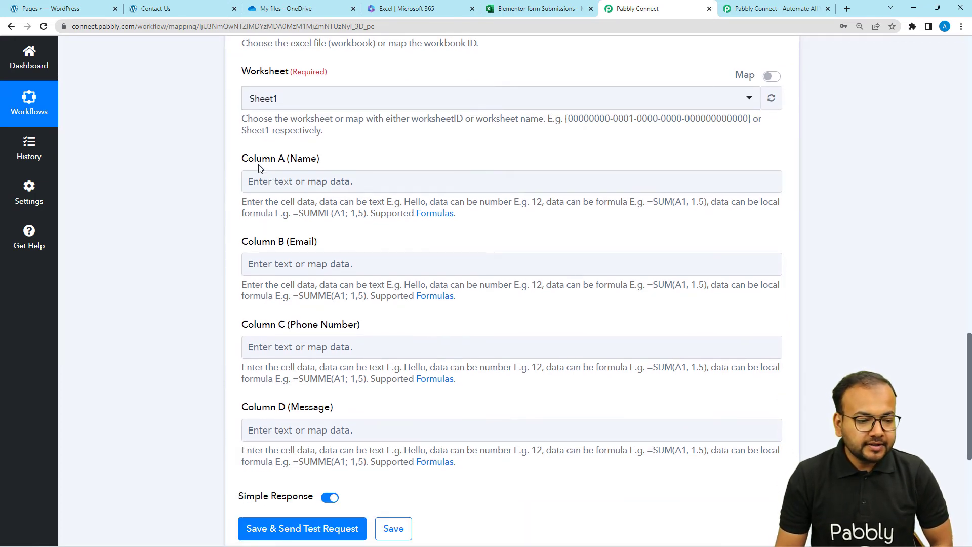
drag(256, 160, 285, 162)
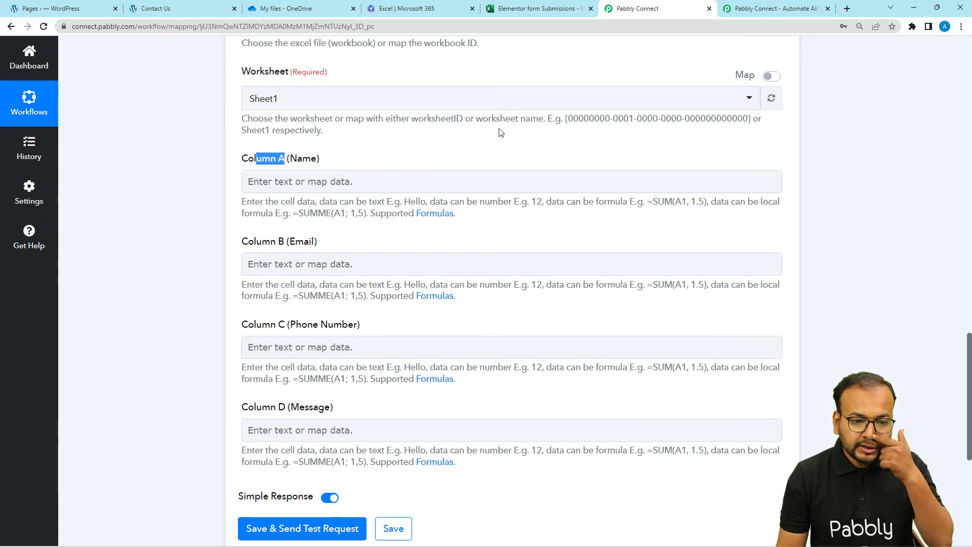
click(529, 7)
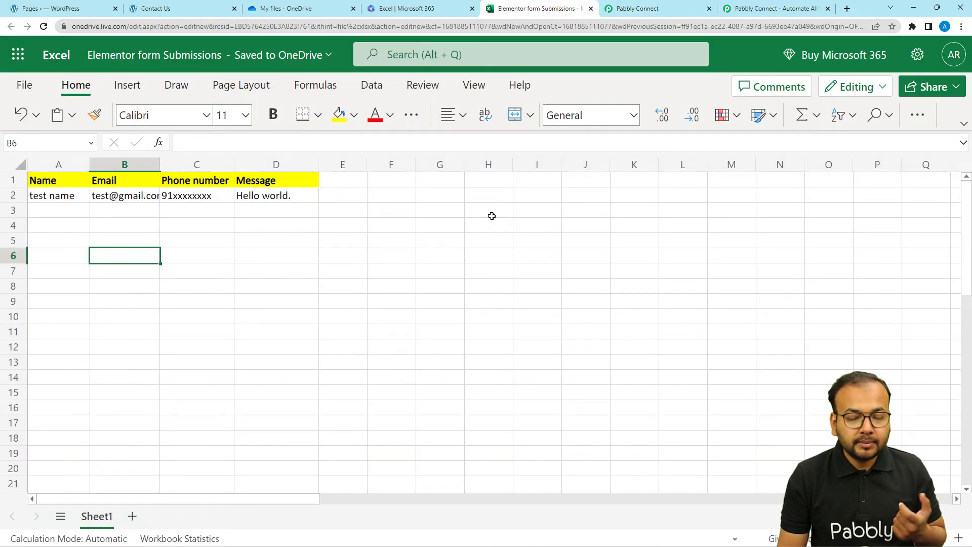
click(669, 10)
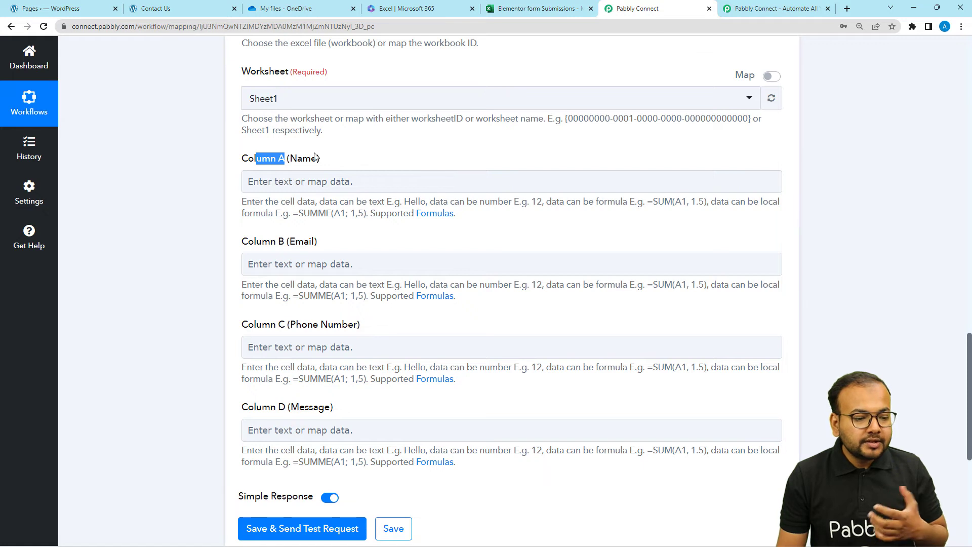
click(204, 166)
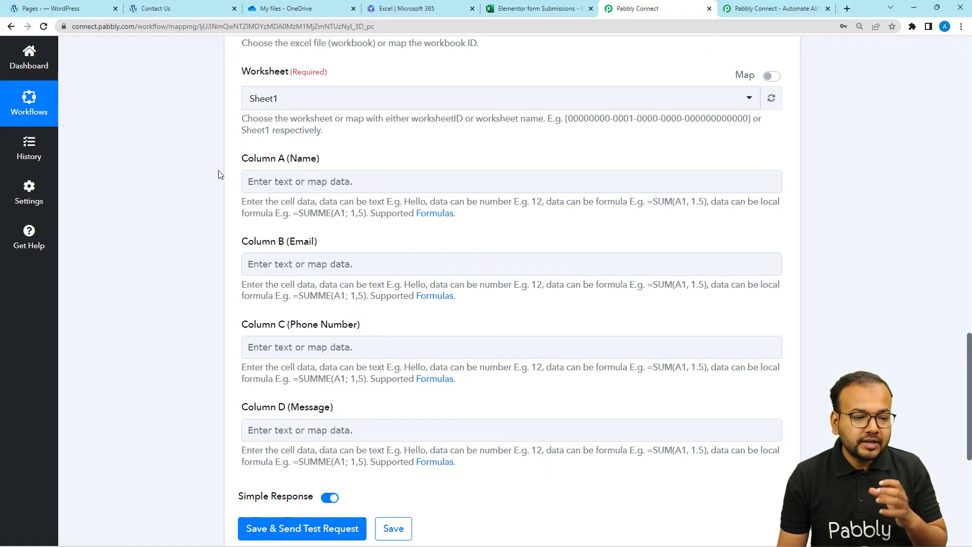
click(415, 176)
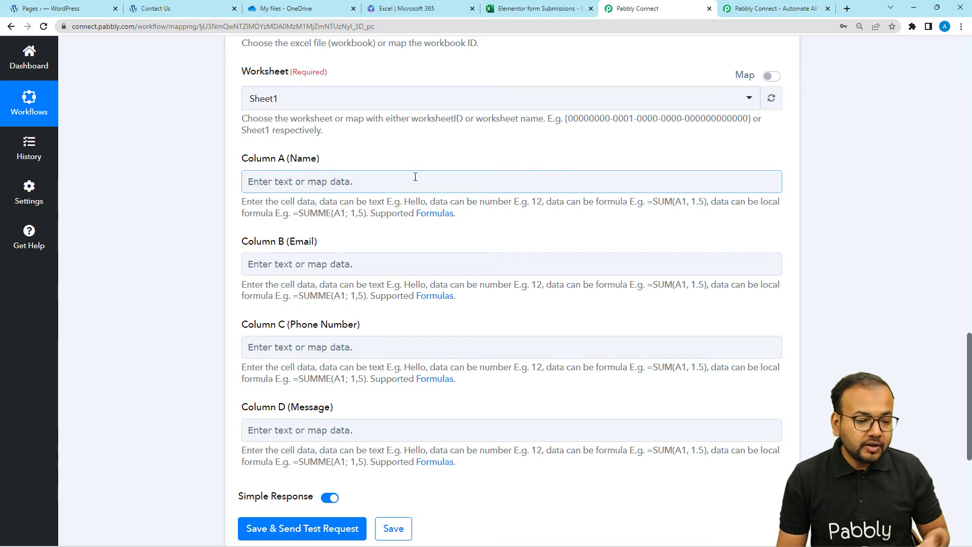
scroll(398, 386, up, 9)
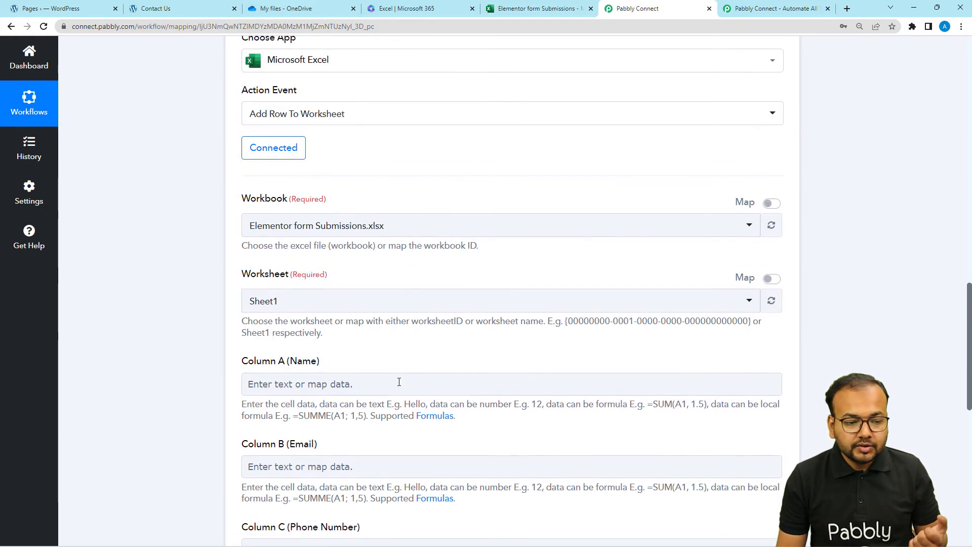
scroll(398, 386, up, 5)
drag(297, 251, 321, 314)
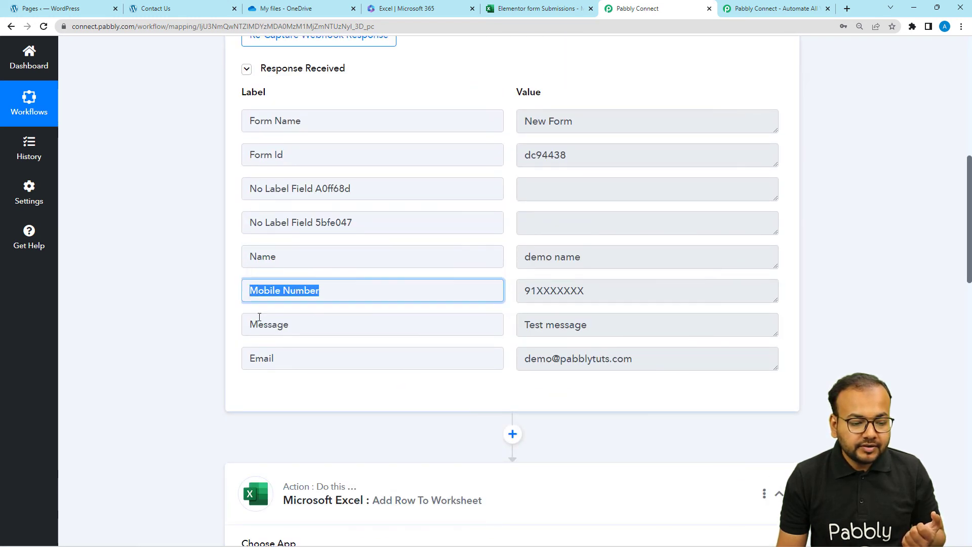
drag(251, 323, 294, 334)
double_click(256, 357)
scroll(145, 296, down, 17)
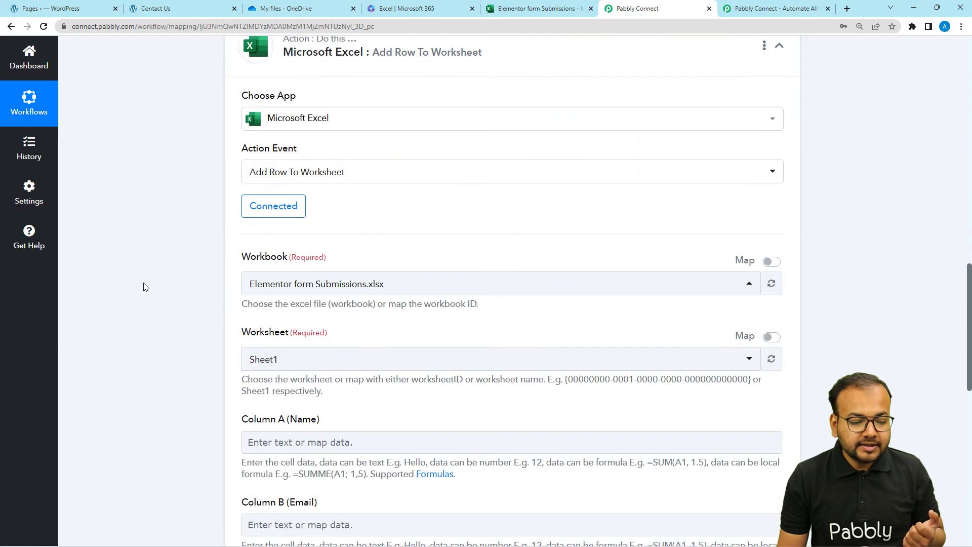
scroll(145, 286, up, 2)
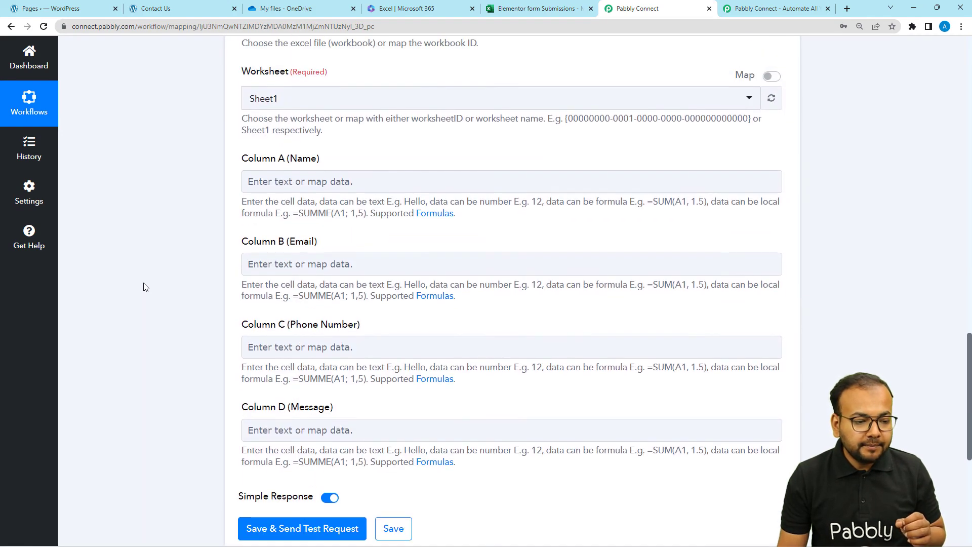
Map Column A (Name) to the Elementor submission's Name value and Column B (Email) to its Email value
click(282, 187)
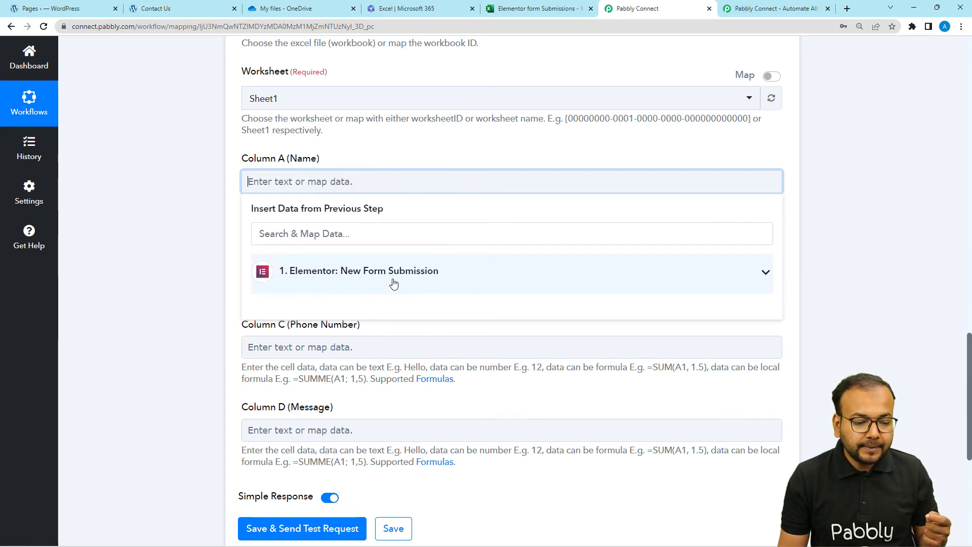
click(361, 287)
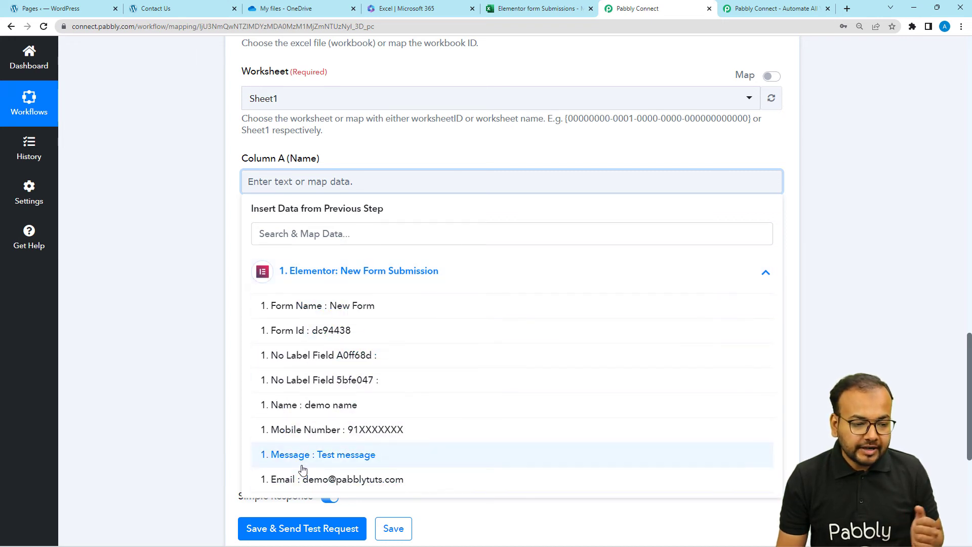
click(300, 410)
click(177, 248)
scroll(189, 202, down, 2)
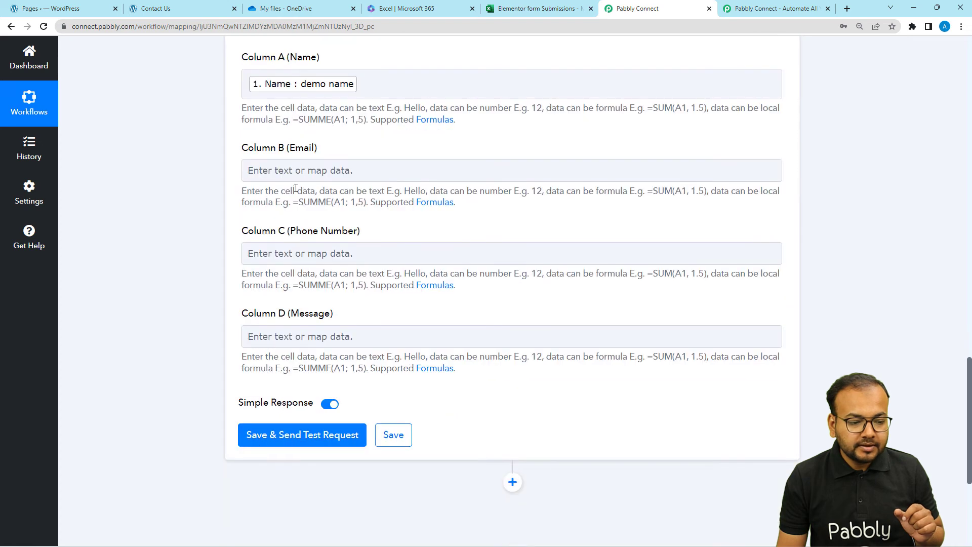
click(302, 170)
click(307, 273)
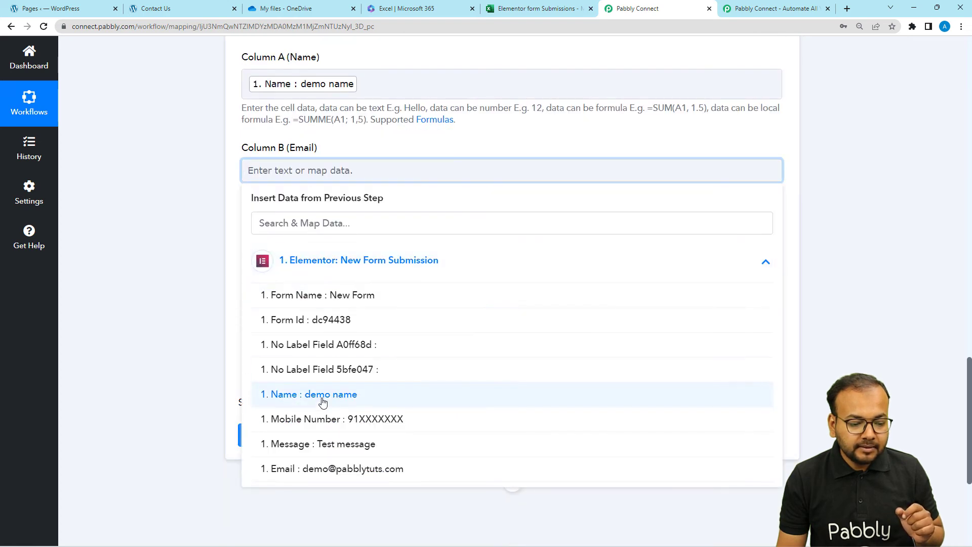
click(335, 471)
click(178, 253)
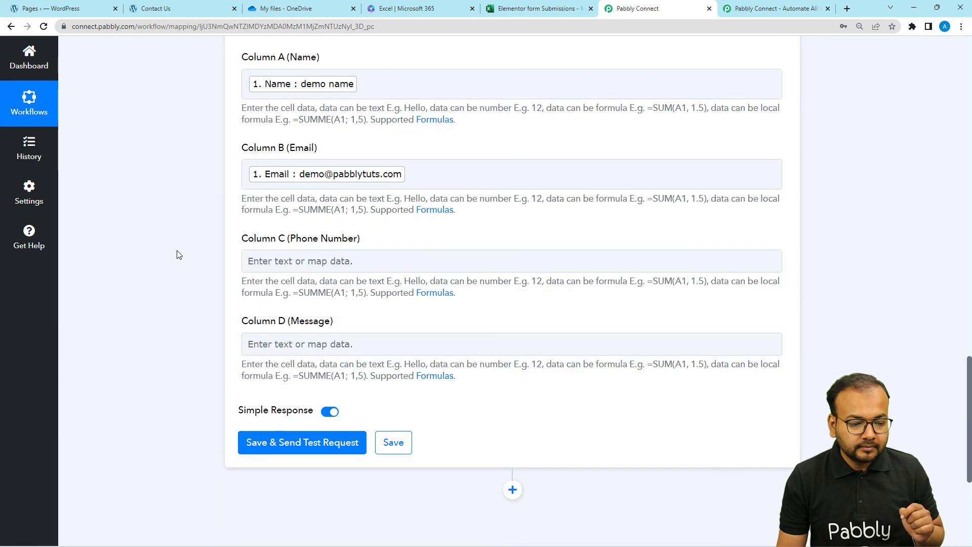
Map Column C (Phone Number) to the submission's Mobile Number value and Column D (Message) to its Message value
scroll(309, 175, down, 2)
click(309, 161)
click(336, 252)
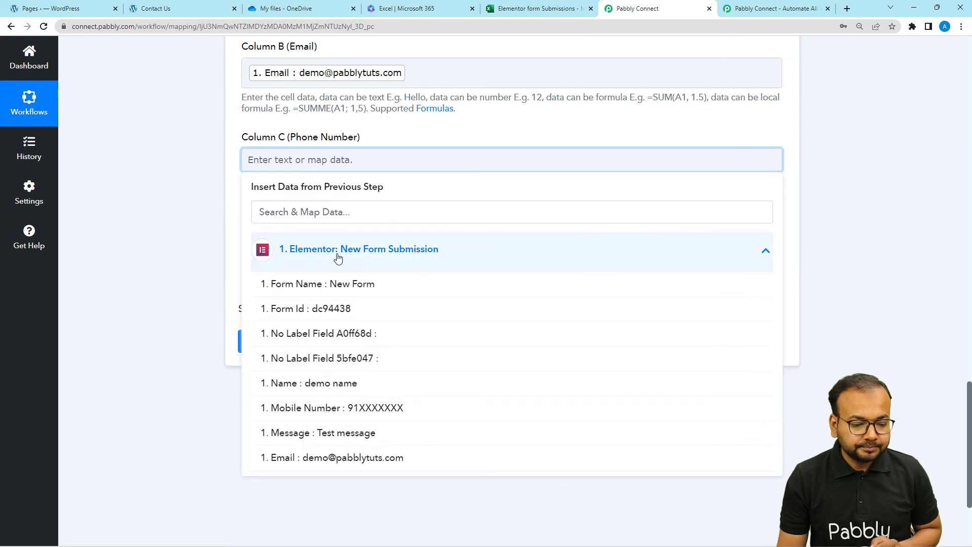
click(374, 411)
click(173, 226)
scroll(249, 219, down, 2)
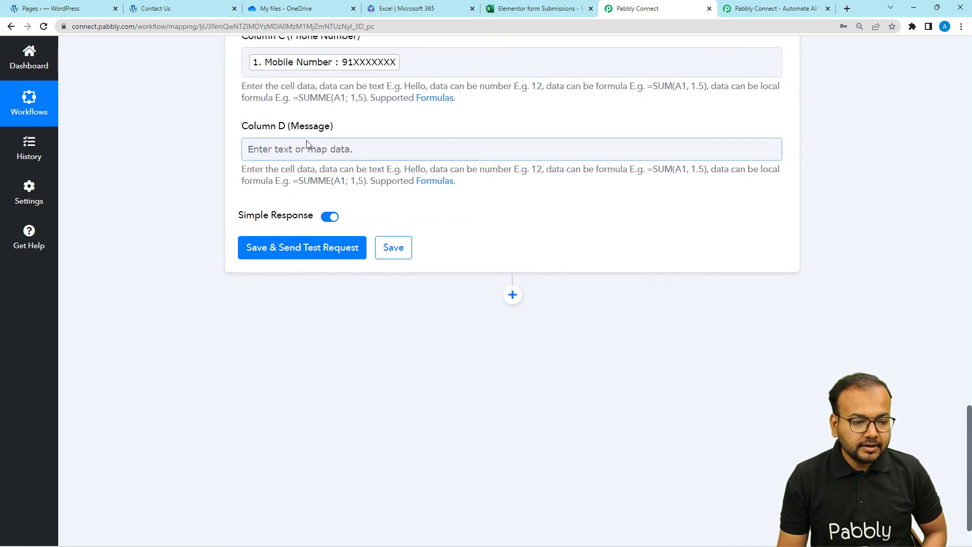
click(310, 150)
click(311, 239)
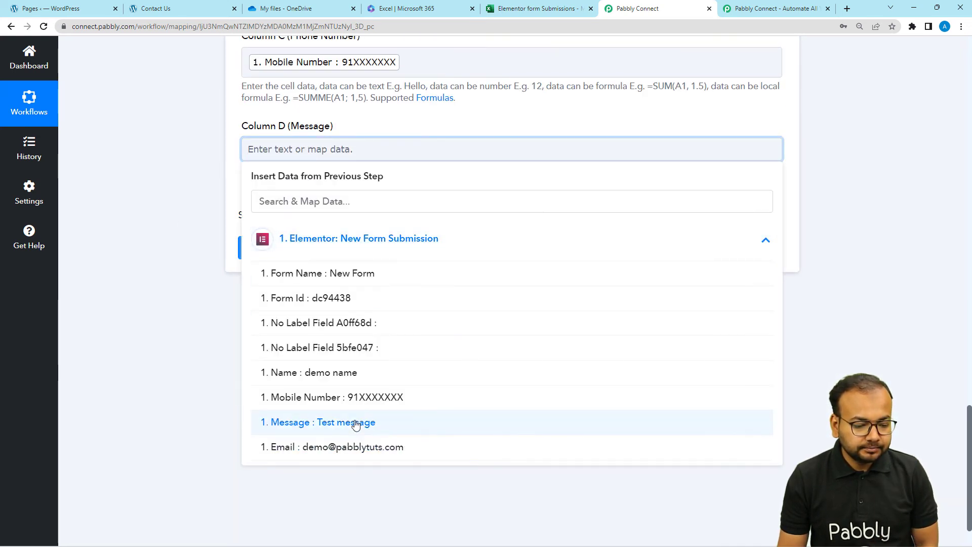
click(326, 418)
click(159, 198)
Save the Excel action with a test request and reload the Elementor form Submissions workbook to check for the new row
scroll(158, 198, up, 3)
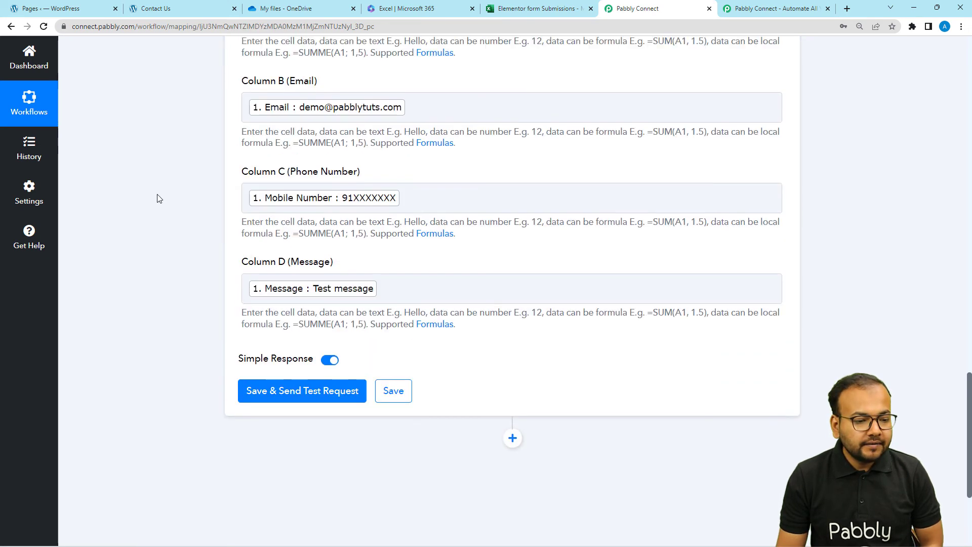
click(297, 420)
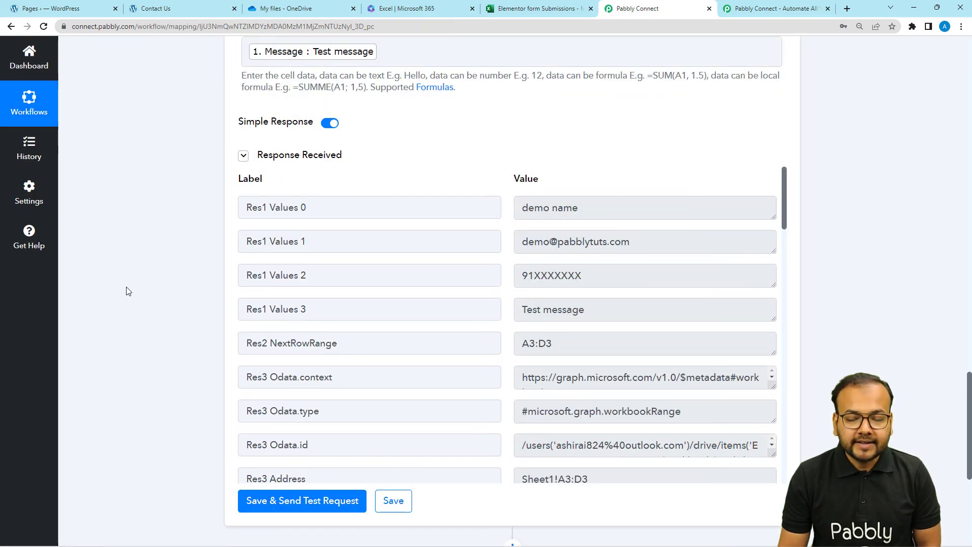
click(508, 8)
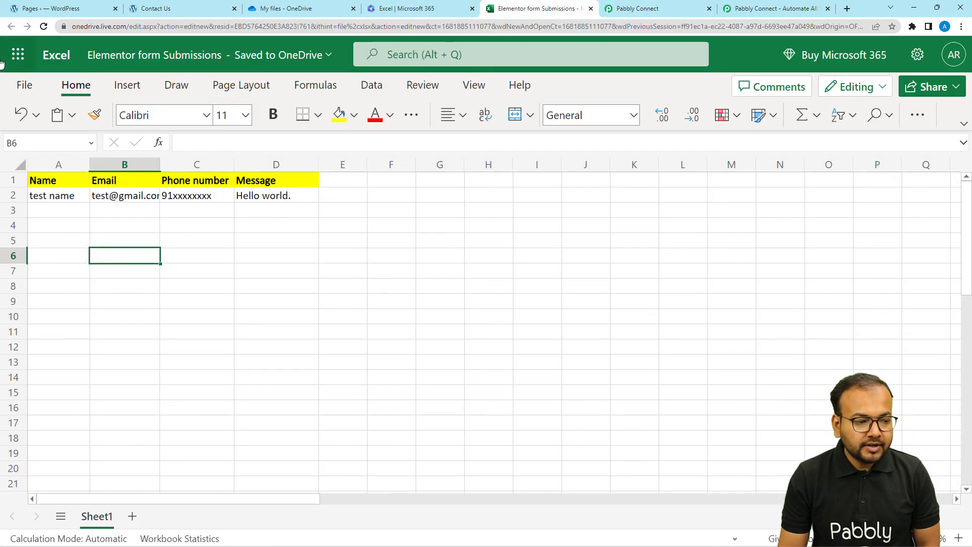
click(41, 28)
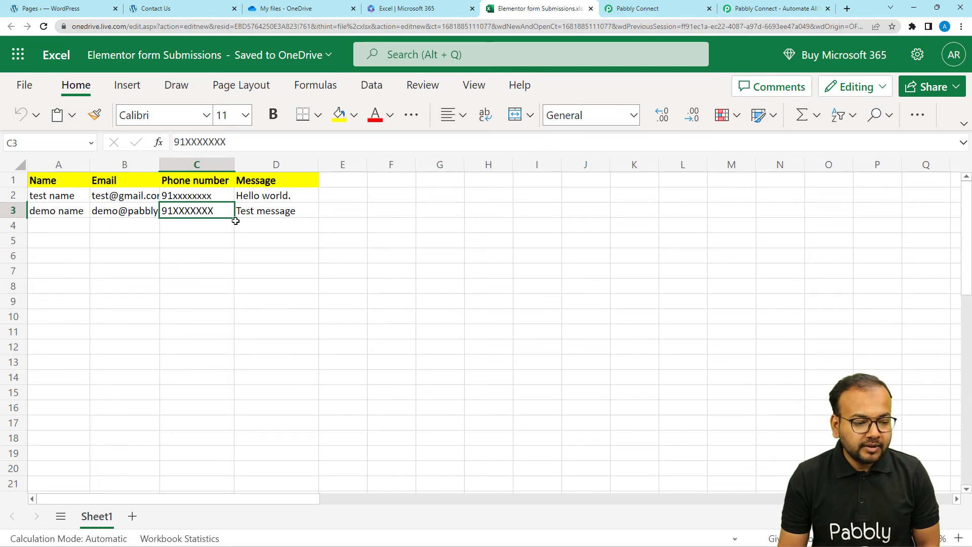
Switch back to the Elementor Forms to MS Excel workflow in Pabbly Connect and collapse its Elementor trigger and Microsoft Excel action
click(653, 9)
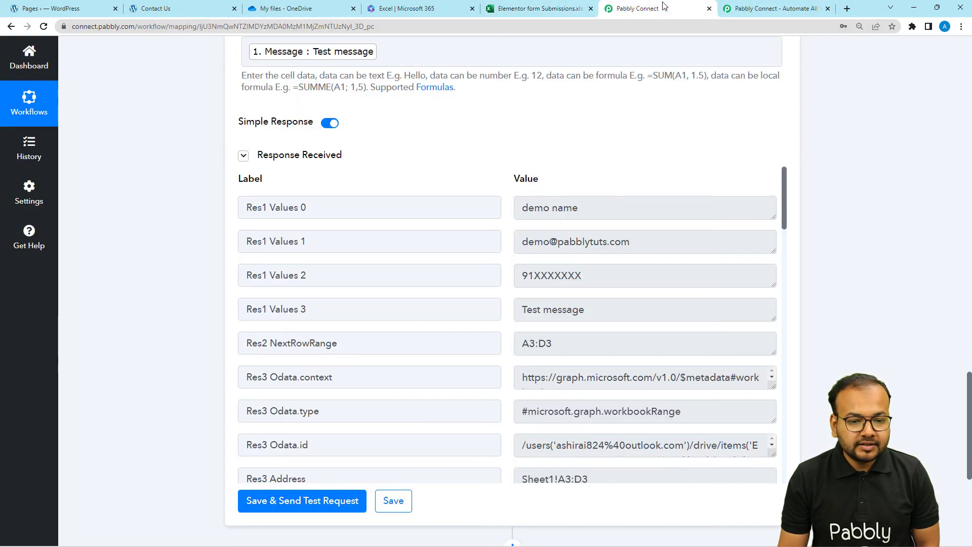
scroll(350, 226, up, 4)
scroll(350, 230, up, 2)
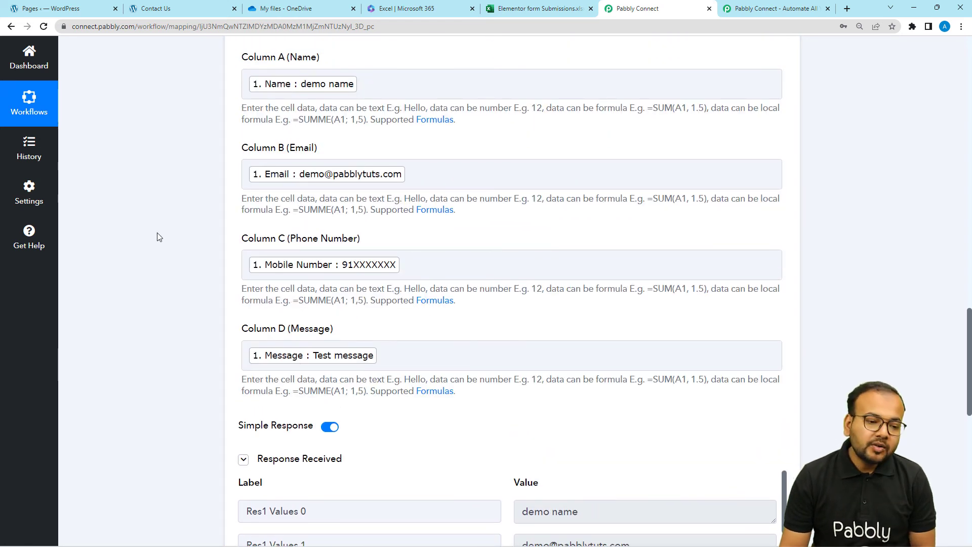
scroll(157, 236, up, 8)
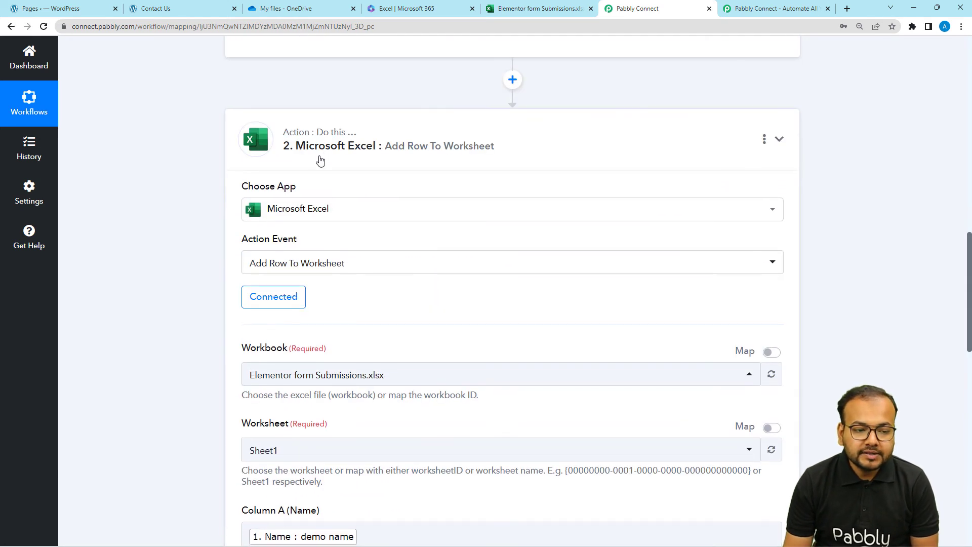
scroll(320, 160, up, 14)
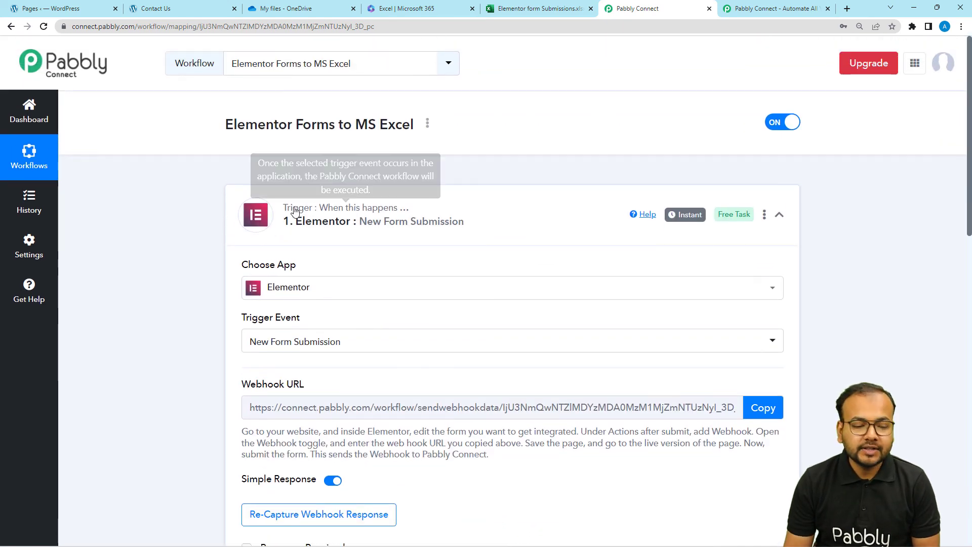
click(283, 188)
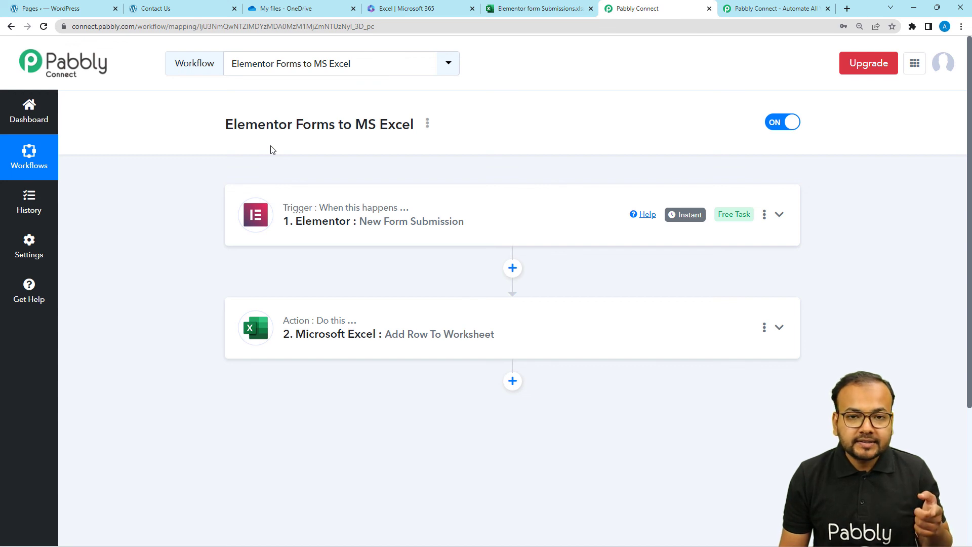
click(428, 130)
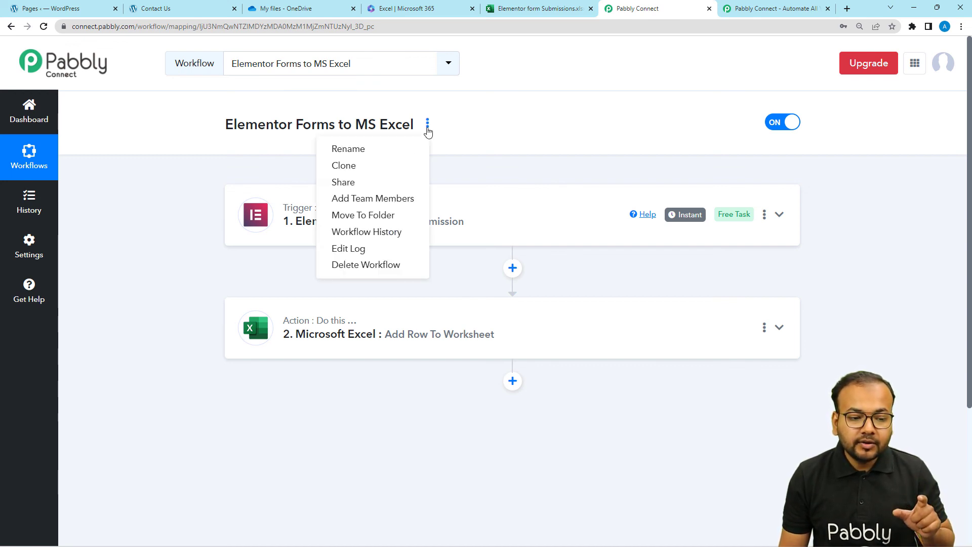
click(502, 160)
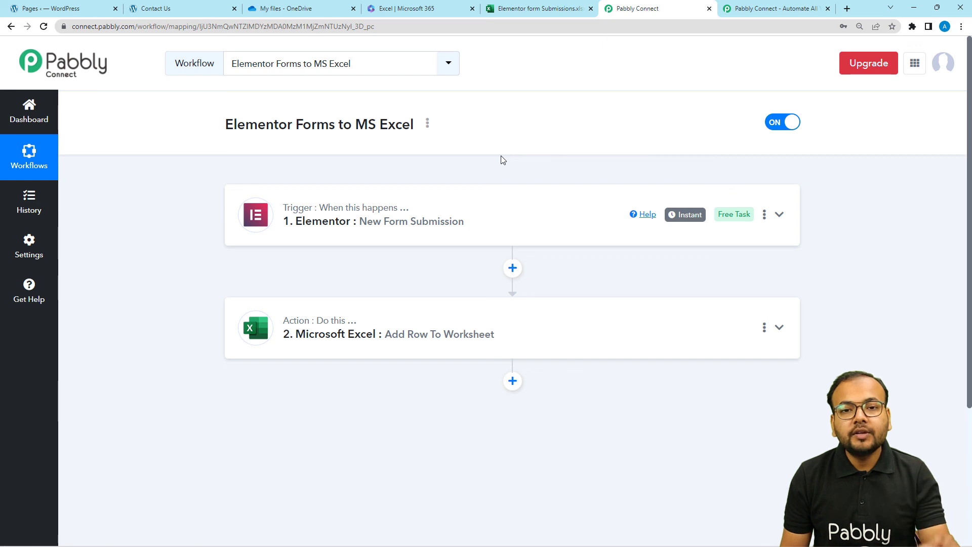